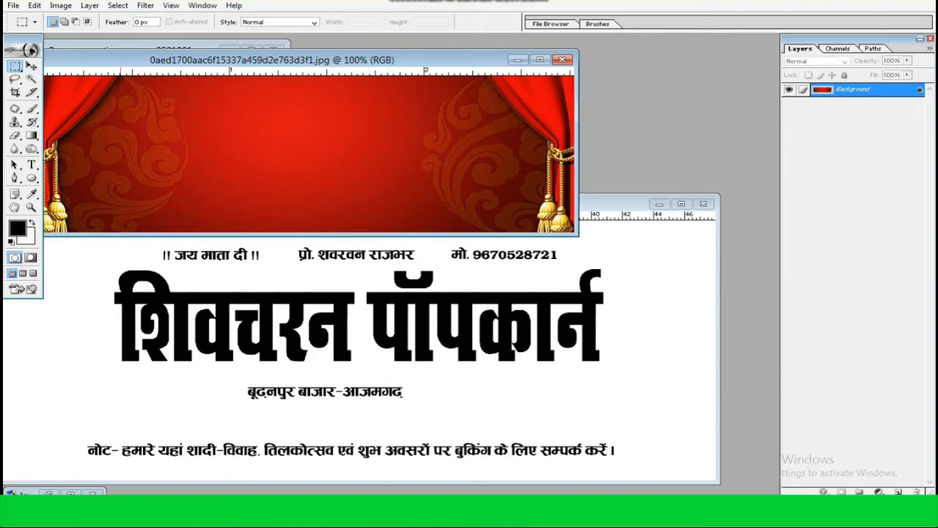
Copy a rectangular piece of the red curtain image, below its centre, into the banner document and maximize the banner
left_click_drag(437, 221, 488, 230)
key("v")
left_click_drag(425, 157, 229, 327)
left_click(681, 204)
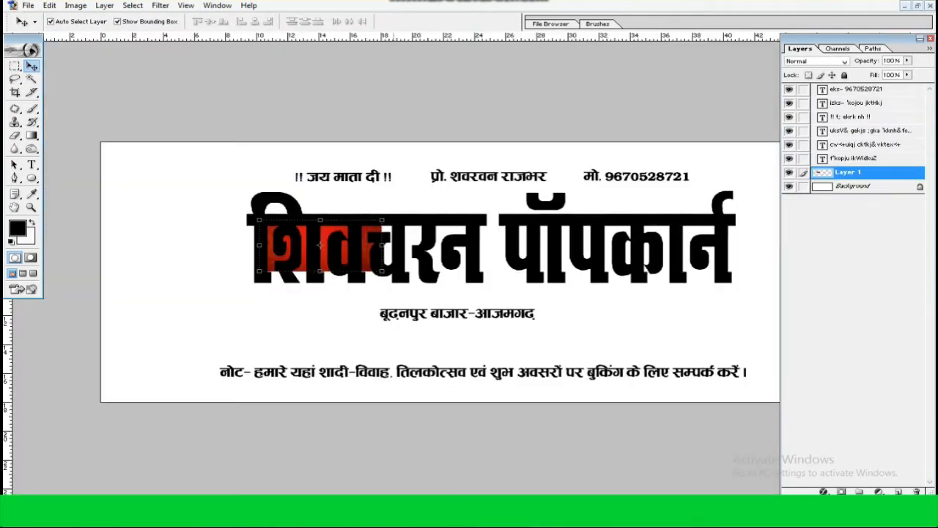
Scale and stretch the red image piece over the whole banner, extending slightly past its edges
key("ctrl+minus")
key("ctrl+t")
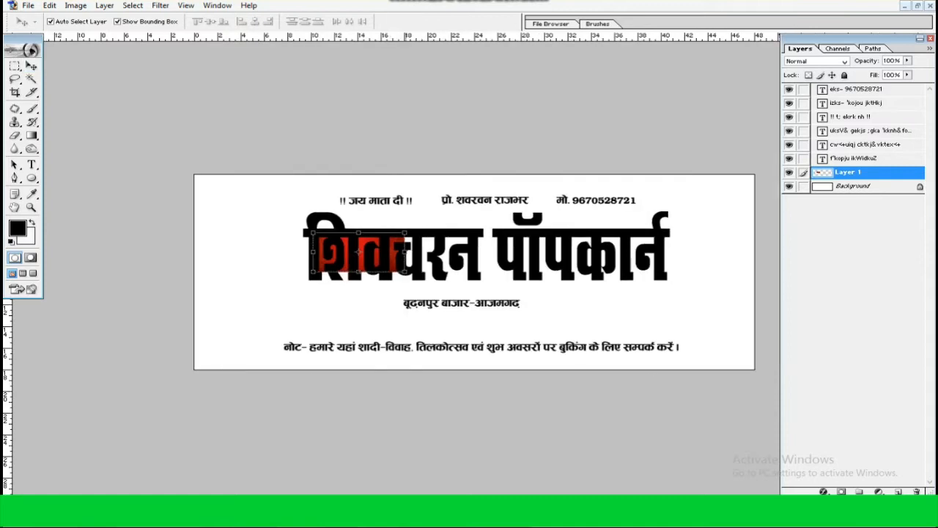
left_click_drag(405, 272, 591, 349)
left_click_drag(440, 293, 507, 314)
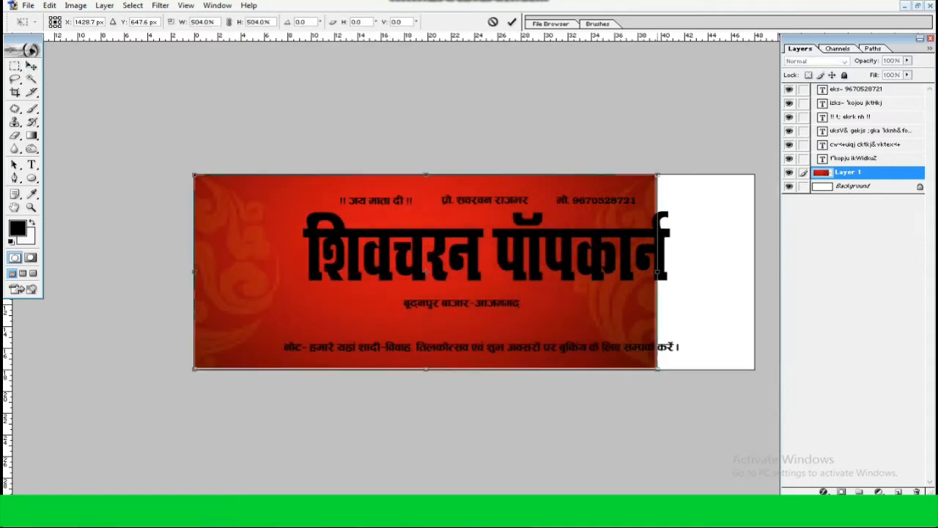
left_click_drag(657, 271, 755, 271)
key("Return")
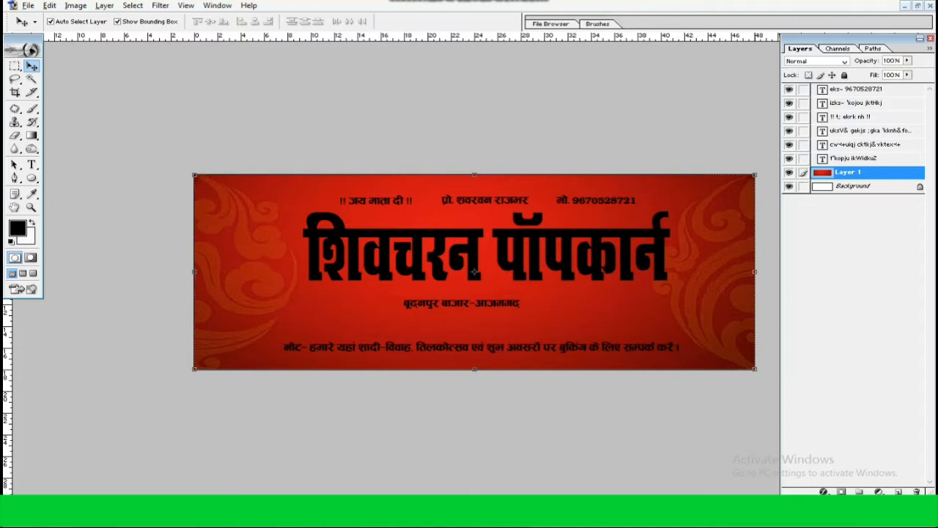
key("ctrl+t")
left_click_drag(755, 369, 765, 373)
key("Return")
Apply a Gaussian Blur to the red background layer to smooth out its ornaments
left_click(160, 5)
mouse_move(178, 92)
left_click(381, 120)
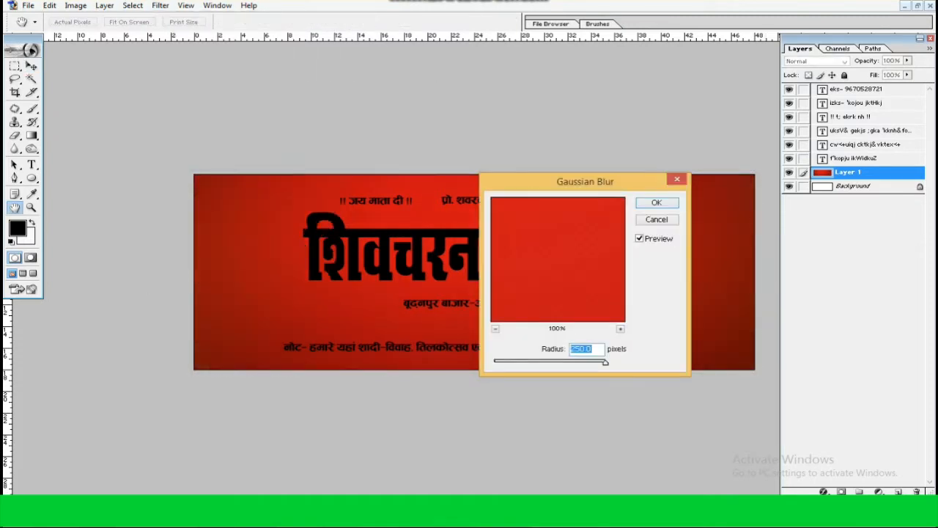
left_click(645, 204)
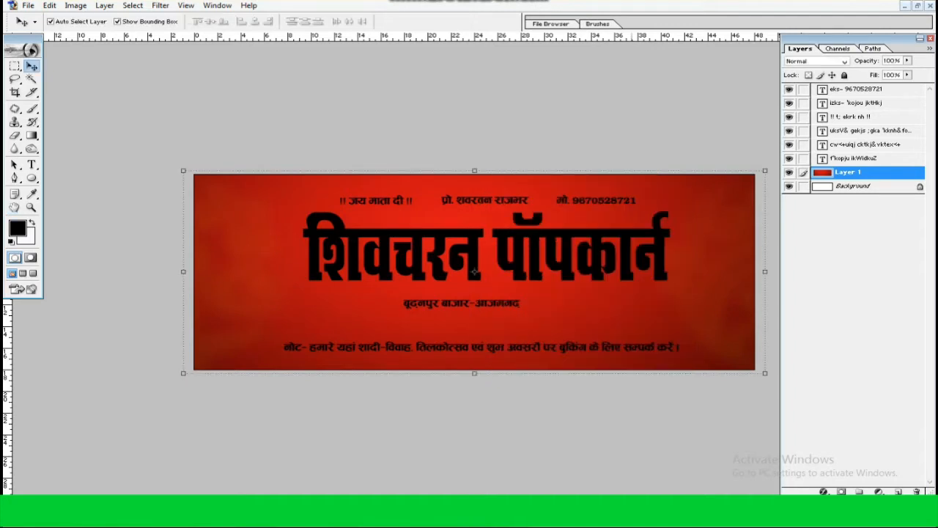
Brighten the red background with Curves, mapping input 106 to output 139
key("ctrl+m")
left_click_drag(311, 404, 308, 394)
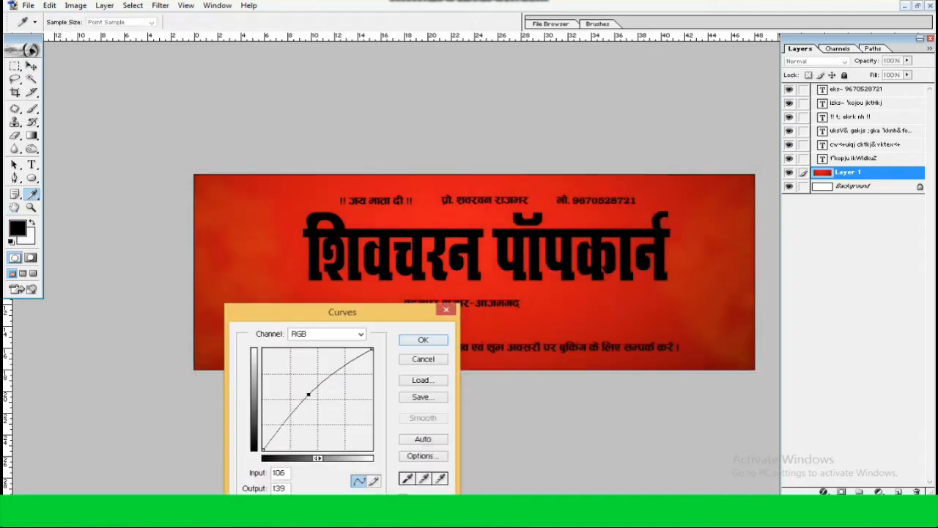
key("Return")
Darken the red layer's midtones with Levels and merge it down into the Background layer
key("ctrl+l")
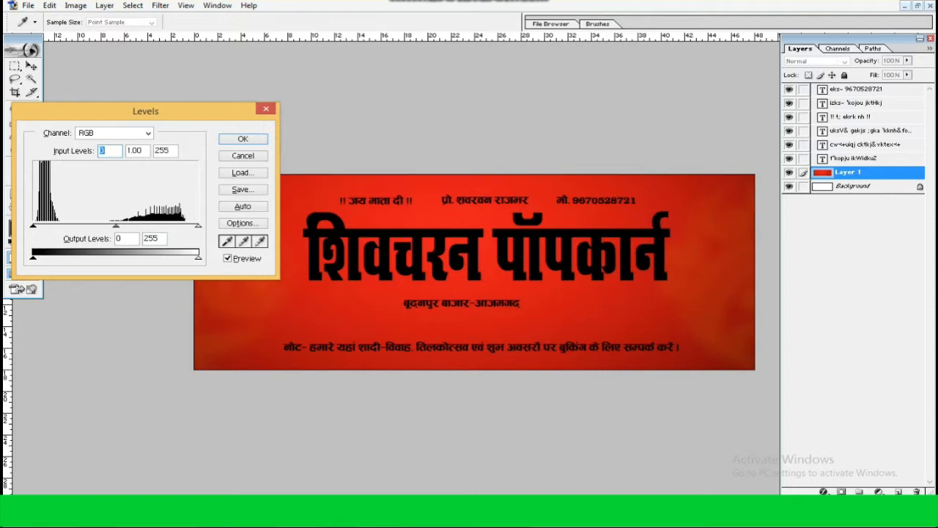
left_click_drag(118, 225, 136, 225)
key("Return")
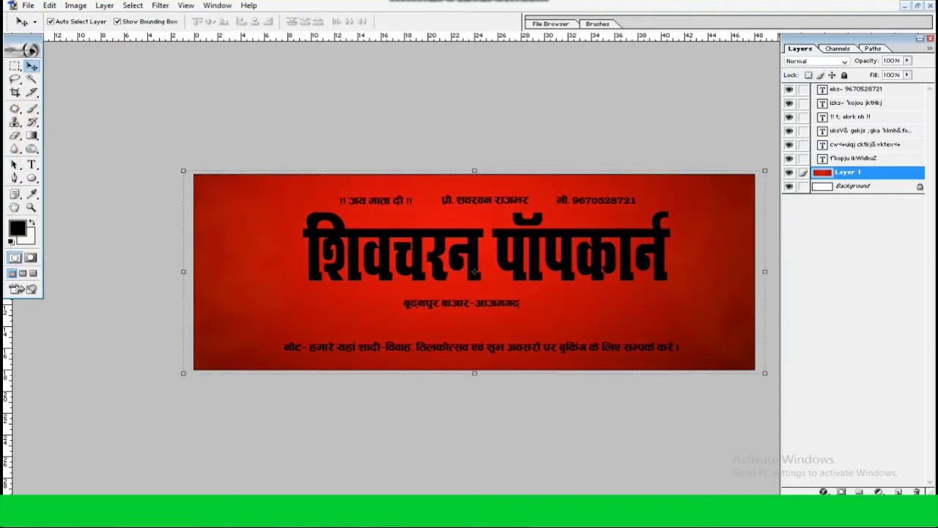
key("ctrl+e")
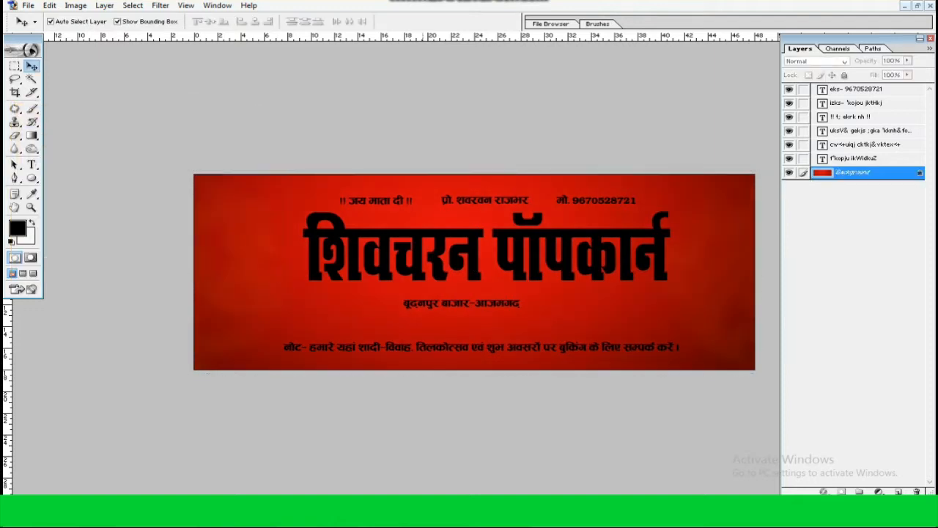
Widen the main title, shift it slightly left and down, and scale it to 91.5%
left_click(420, 251)
left_click_drag(670, 247, 711, 247)
key("Return")
left_click_drag(562, 249, 532, 256)
mouse_move(680, 287)
left_mouse_down()
mouse_move(691, 289)
mouse_move(663, 284)
left_mouse_up()
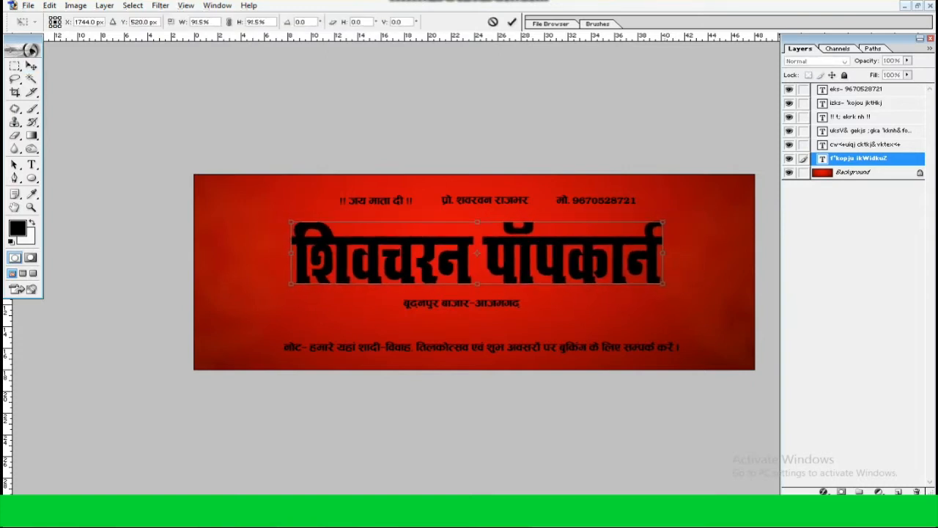
key("Return")
Add a 3 px black outside stroke to the main title layer
key("ctrl+plus")
key("ctrl+plus")
right_click(854, 157)
left_click(850, 179)
left_click(411, 227)
left_click(539, 155)
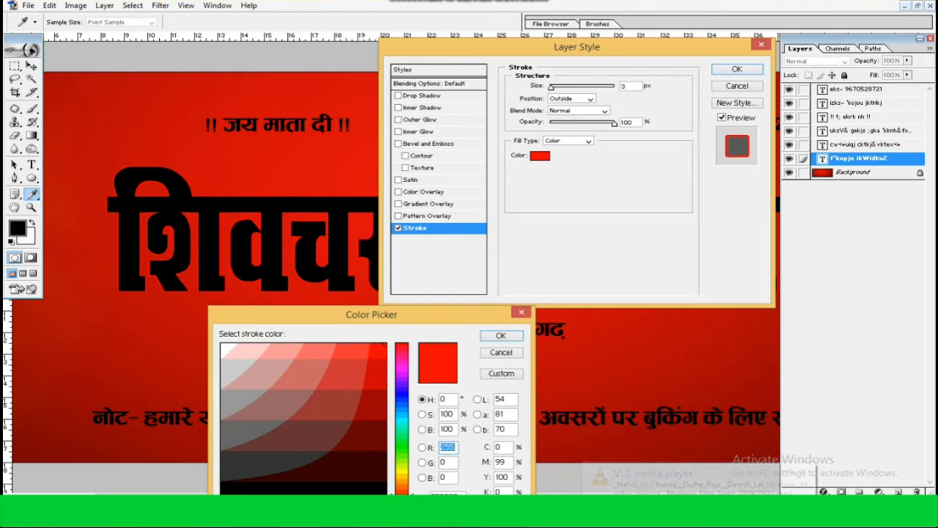
type("0")
key("Return")
Add a white Color Overlay to the main title
left_click(427, 192)
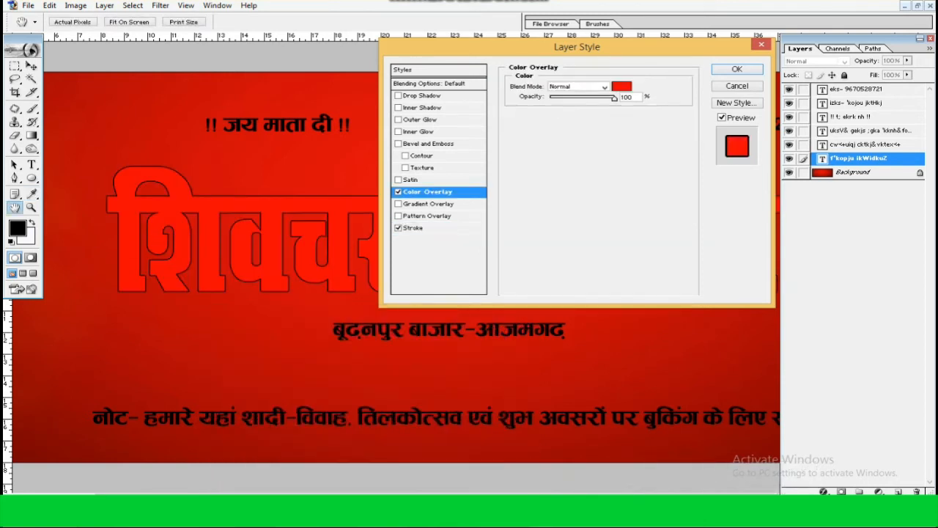
left_click(622, 87)
left_click(222, 345)
key("Return")
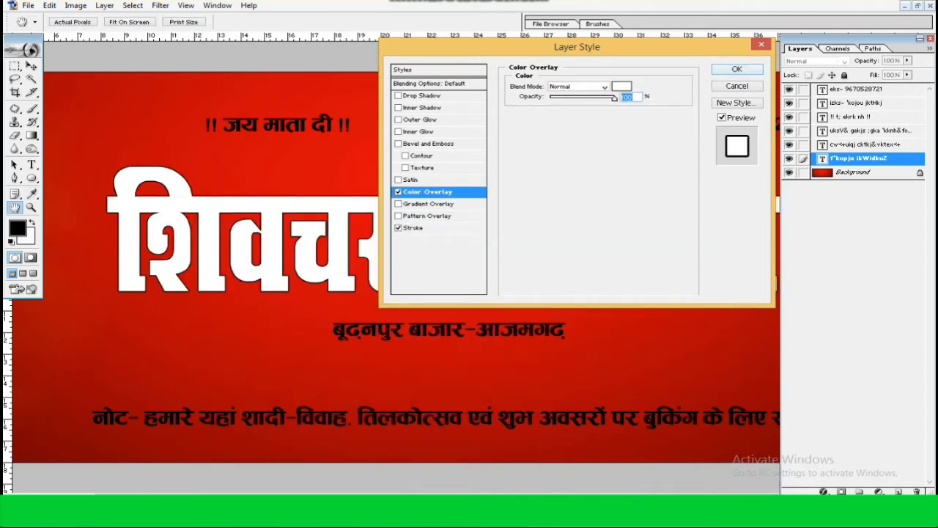
Add a Chisel Hard inner bevel to the title with depth 50%, size 120 px and shadow opacity 56%
left_click(432, 144)
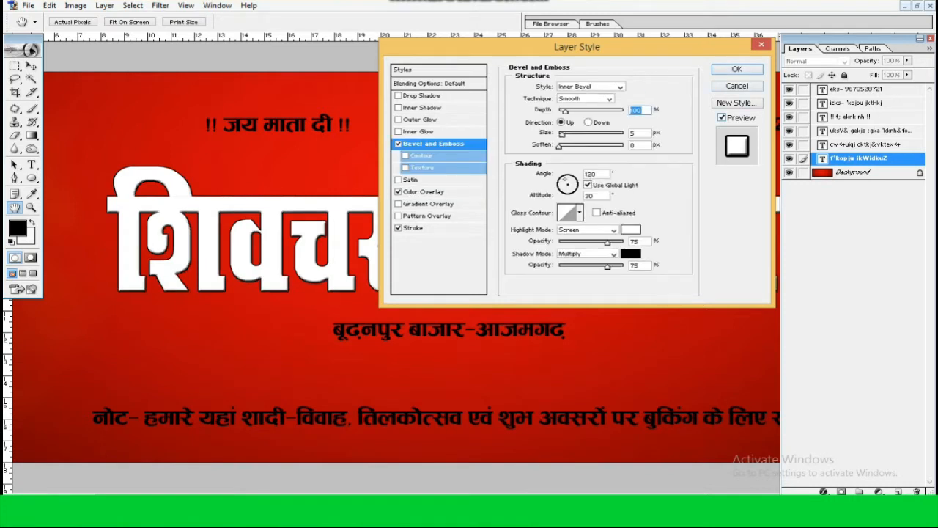
type("50")
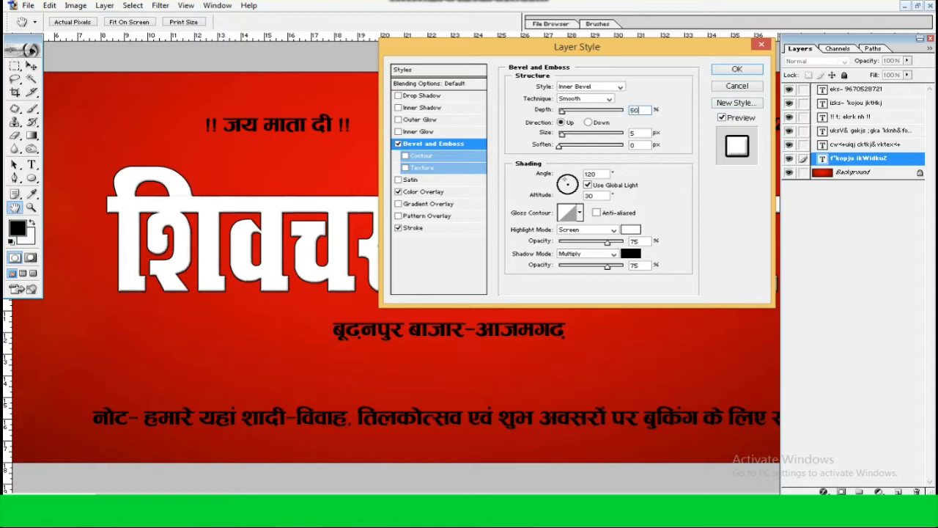
type("120")
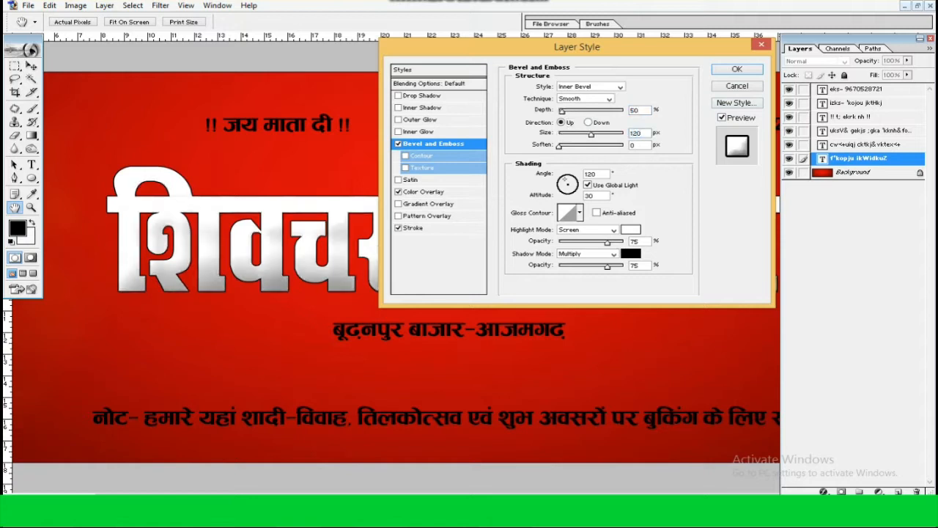
left_click(609, 99)
left_click(580, 116)
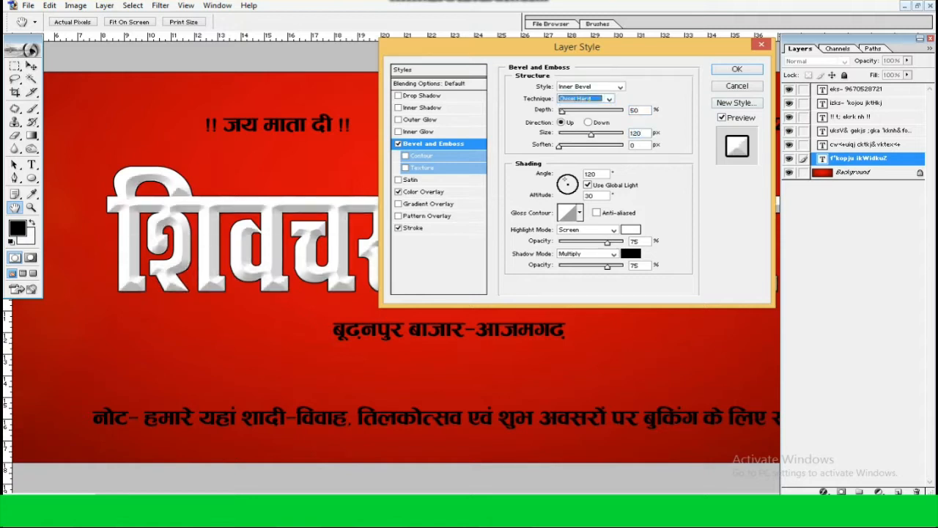
left_click_drag(604, 267, 595, 267)
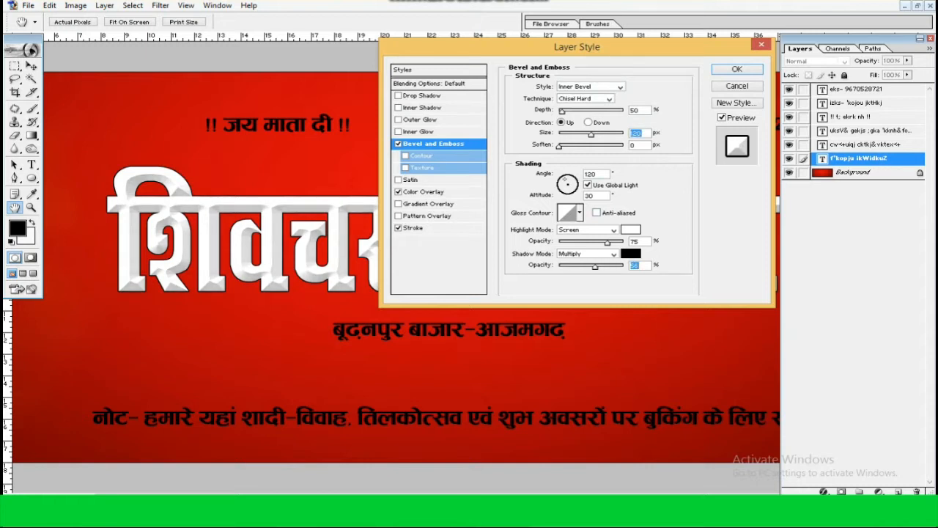
left_click(737, 69)
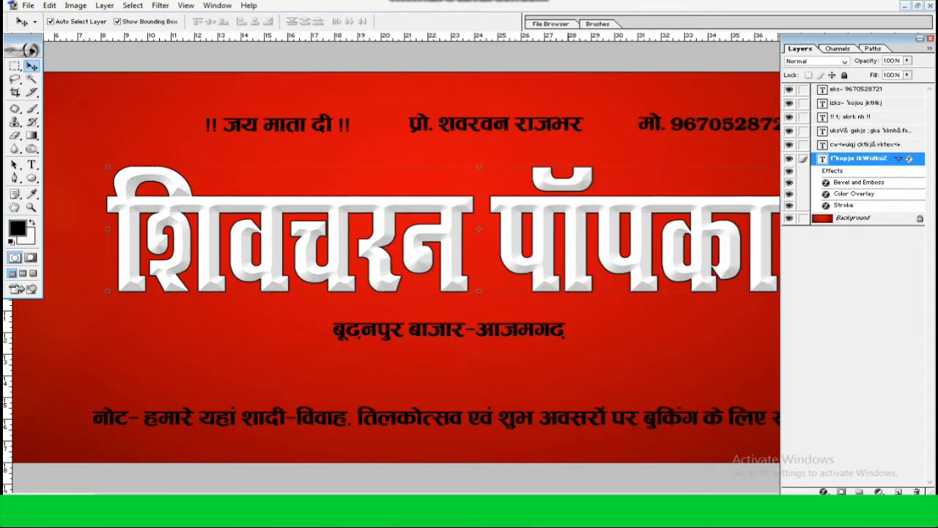
Duplicate the title text, offsetting the copy slightly up and to the left of the original
left_click_drag(542, 264, 528, 250)
key("ctrl+plus")
key("ctrl+plus")
key("ctrl+plus")
key("ctrl+plus")
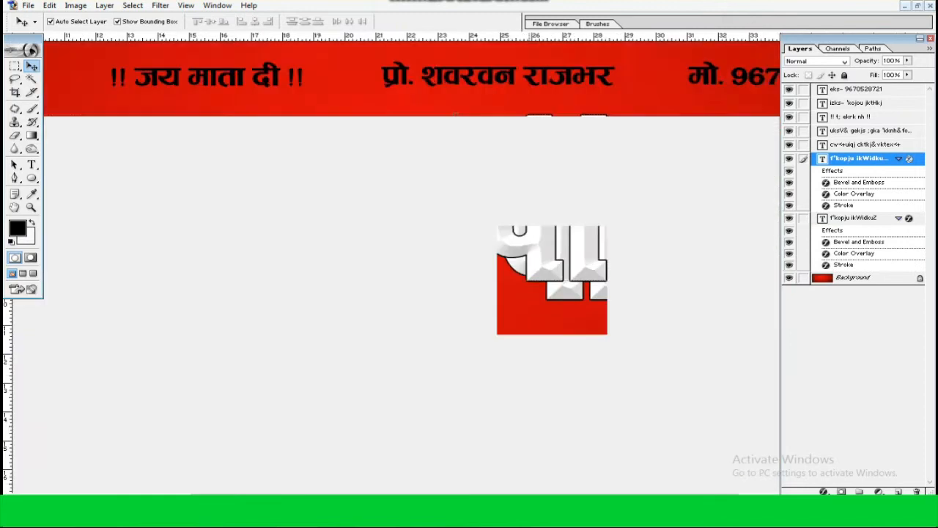
left_click(349, 370)
Remove the bevel from the lower title layer and change its stroke to dark green (RGB 0, 102, 0)
double_click(859, 242)
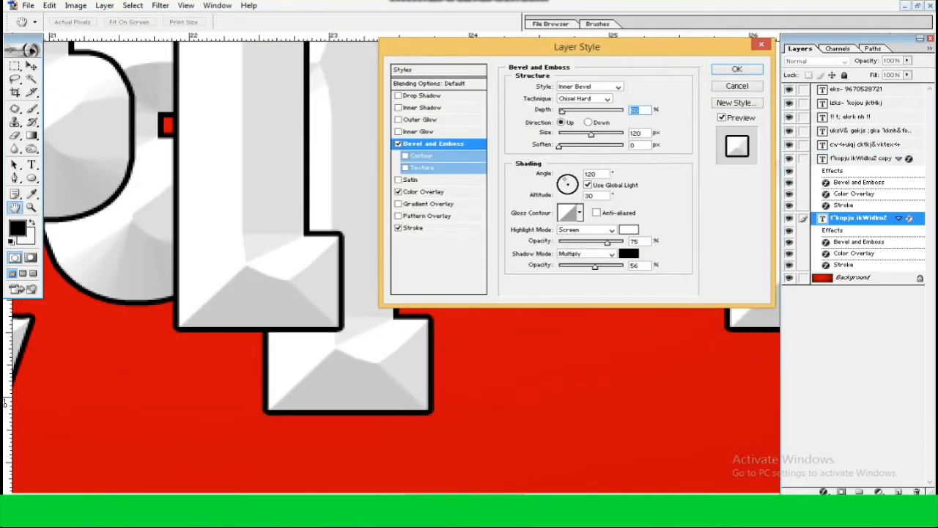
left_click(398, 143)
left_click(413, 228)
left_click(539, 155)
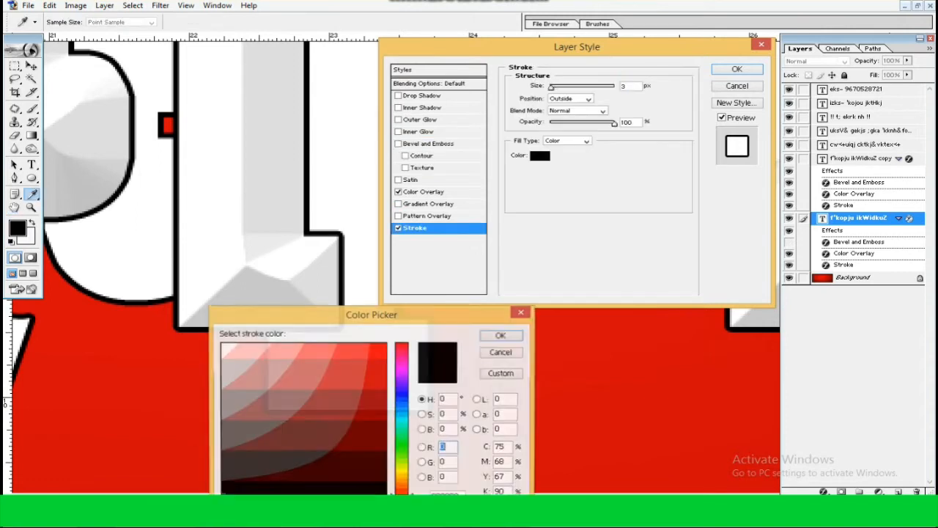
left_click(400, 447)
left_click(381, 447)
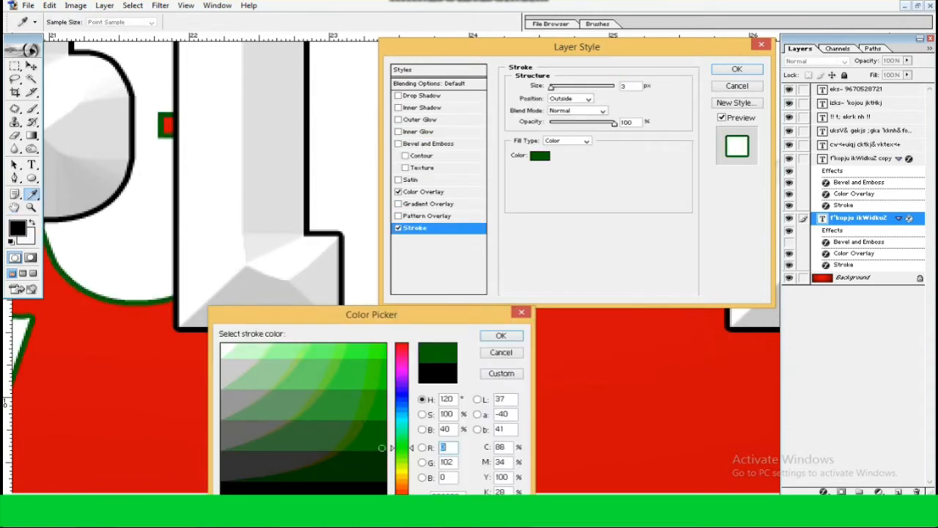
left_click(500, 335)
Change the lower title's Color Overlay to green (RGB 51, 153, 0) and apply the layer style
left_click(427, 192)
left_click(620, 87)
left_click(401, 451)
left_click(378, 415)
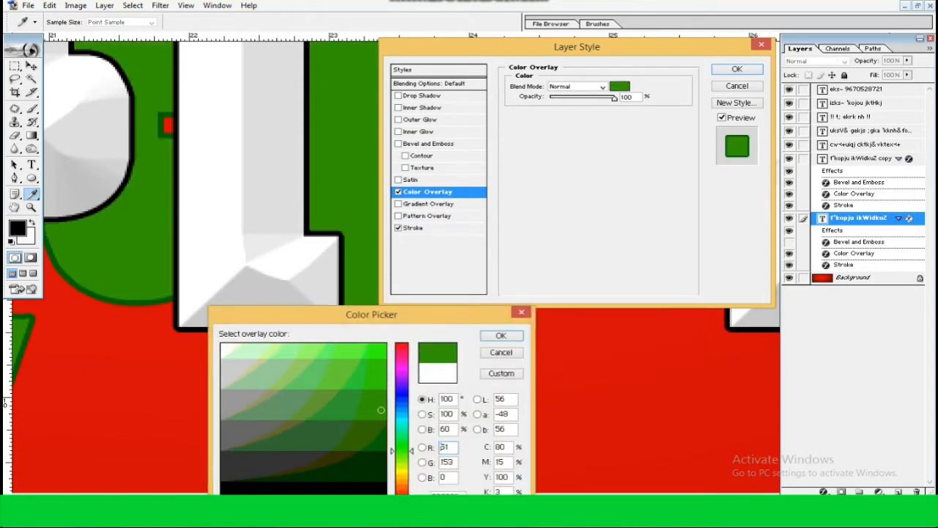
left_click(501, 335)
left_click(415, 227)
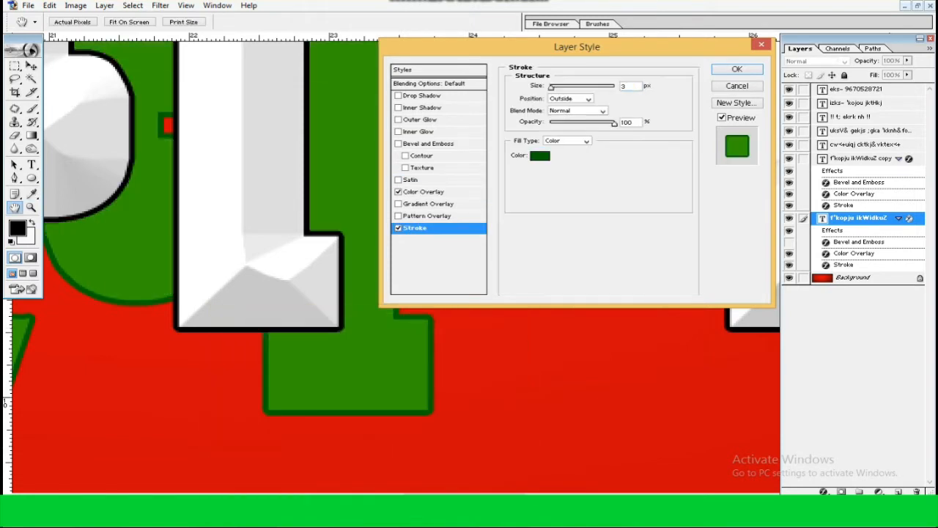
key("Return")
key("v")
key("ctrl+0")
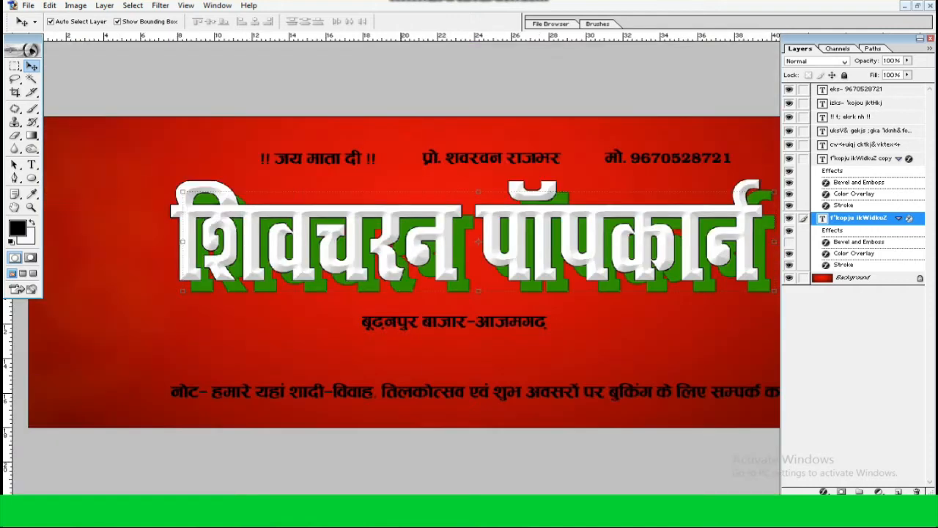
key("ctrl+alt+f")
key("Return")
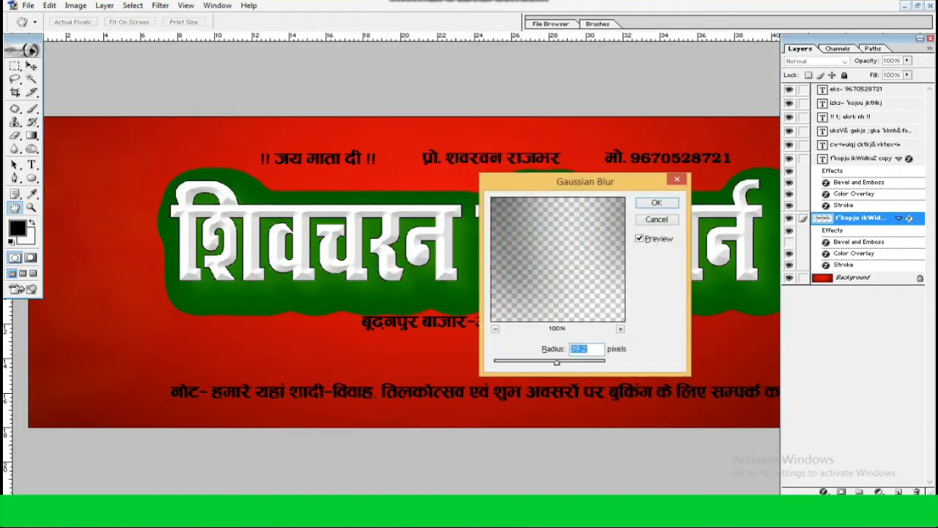
key("Escape")
key("ctrl+alt+f")
key("Return")
key("Escape")
left_click(160, 5)
mouse_move(178, 93)
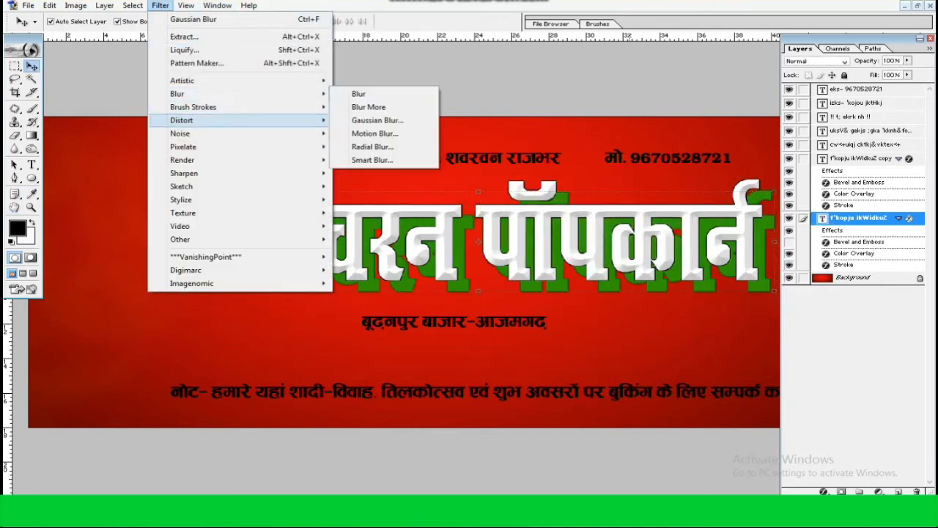
left_click(377, 132)
key("Return")
key("Escape")
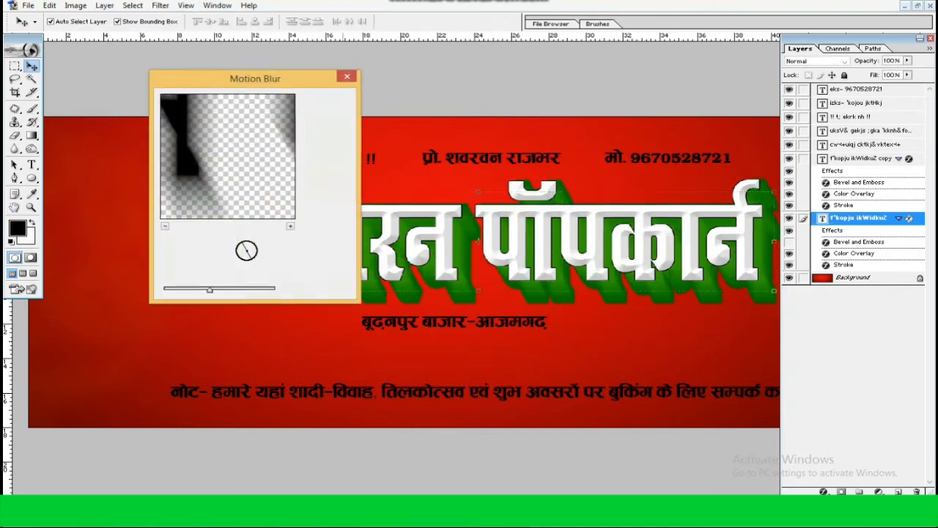
key("ctrl+alt+f")
key("Return")
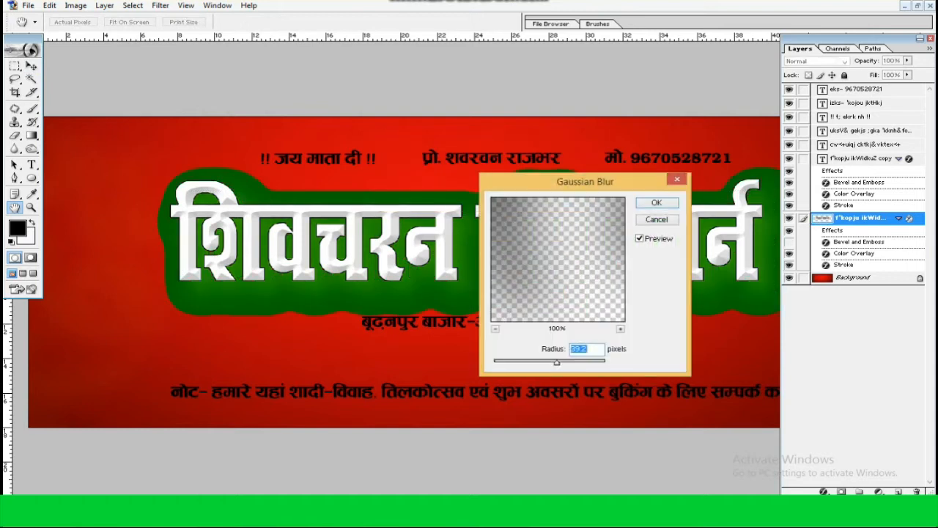
key("Escape")
Rasterize the lower green title and apply a Motion Blur at angle -63° with a distance of 100 pixels
left_click(160, 5)
mouse_move(179, 93)
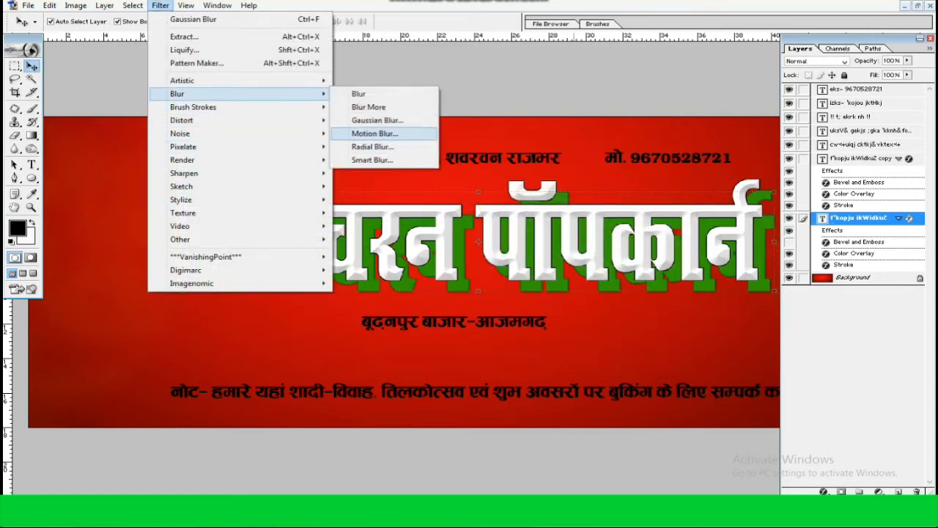
left_click(377, 132)
key("Return")
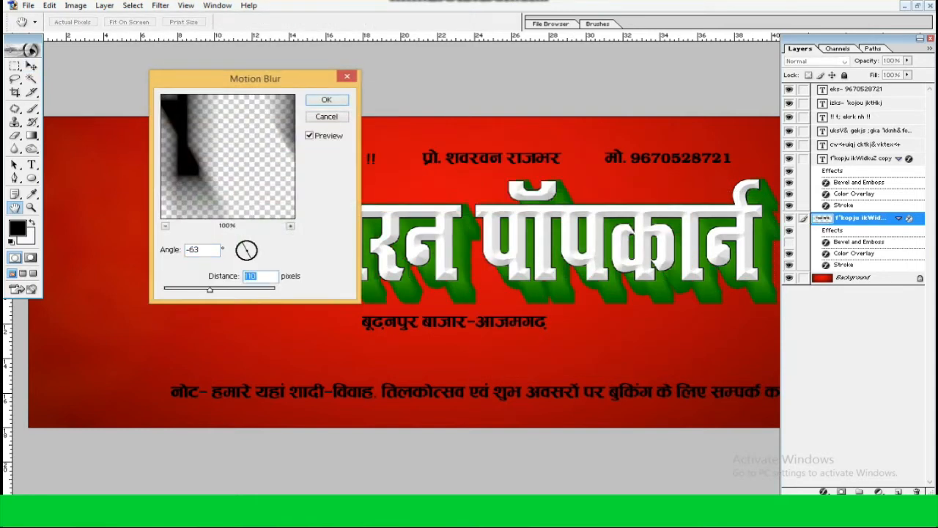
type("100")
key("Return")
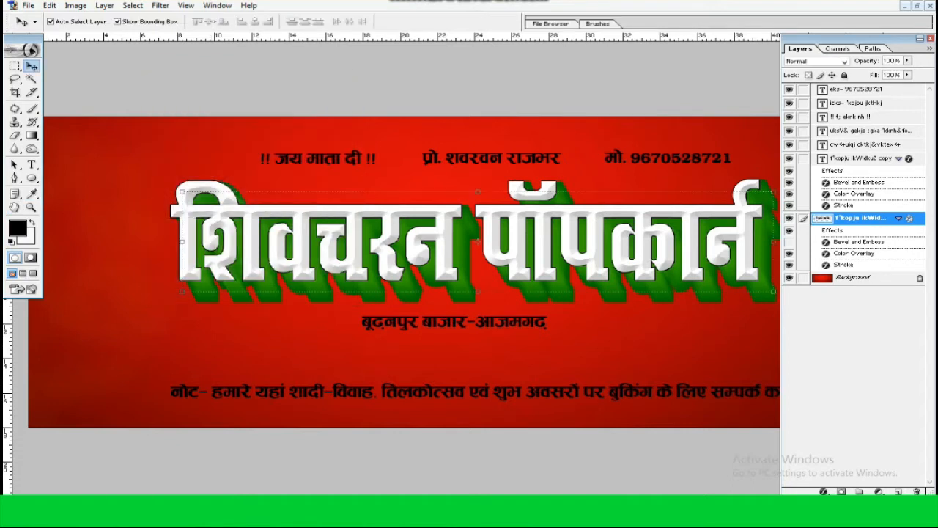
Try a darker green for the lower title layer's stroke
key("ctrl+plus")
key("ctrl+plus")
left_click_drag(772, 252, 620, 271)
double_click(843, 265)
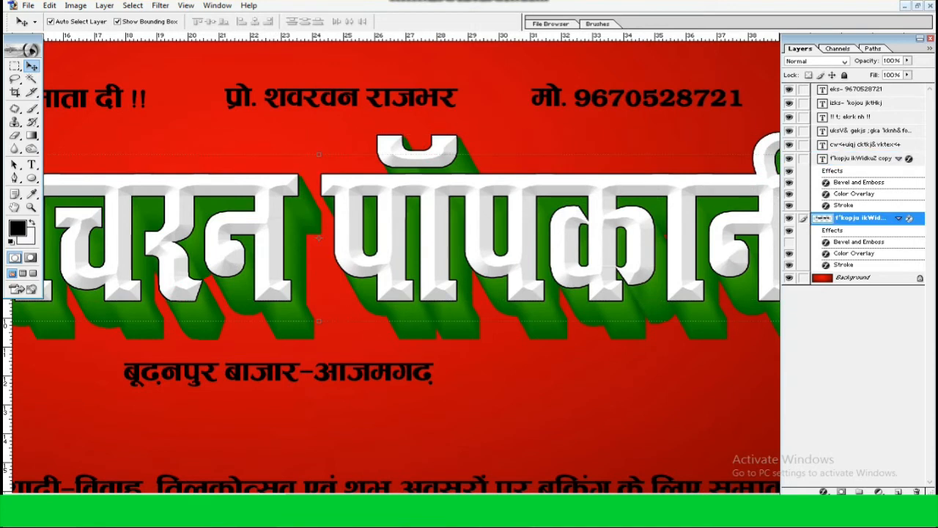
left_click(540, 155)
left_click(384, 465)
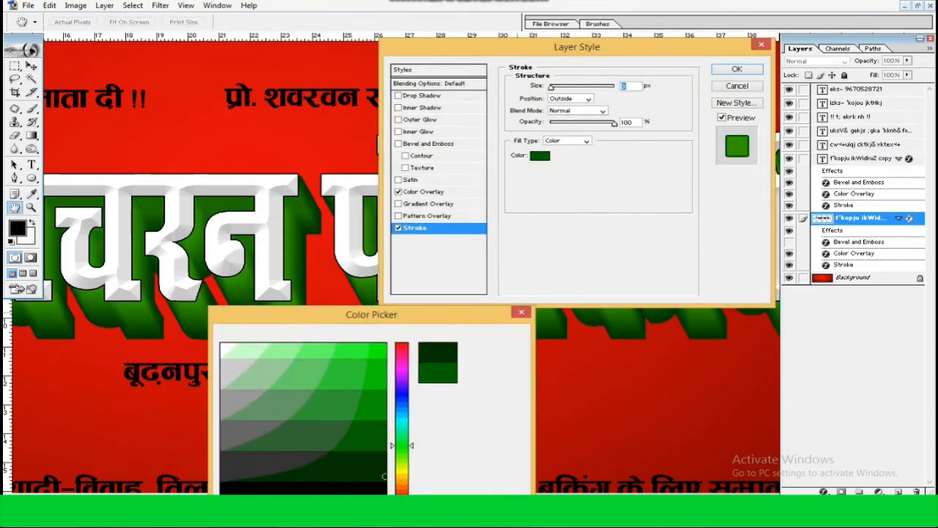
left_click(501, 335)
left_click(428, 192)
left_click(620, 87)
left_click(383, 477)
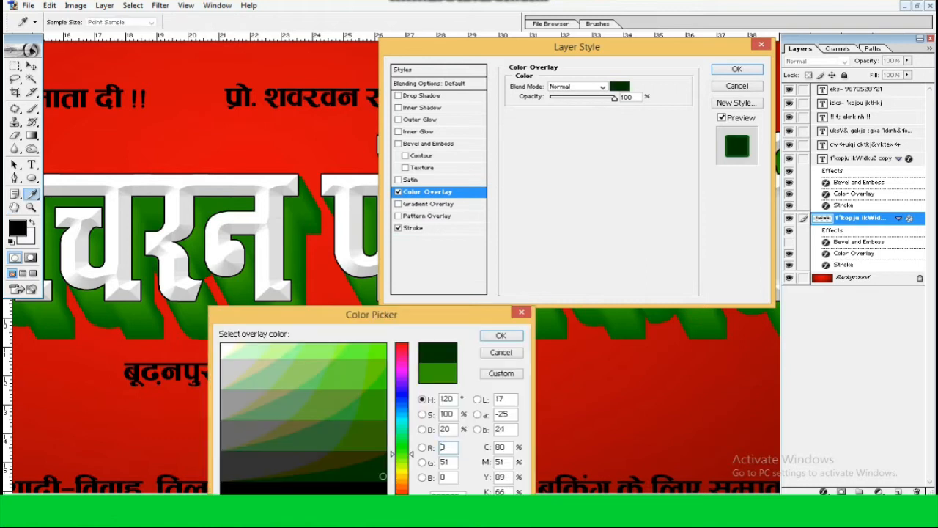
key("Escape")
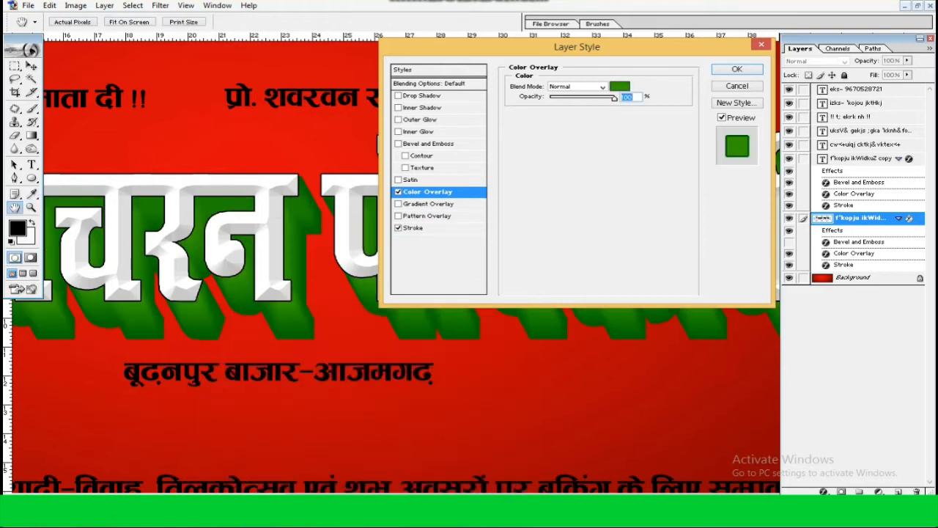
Change the lower title's stroke to a darker green, keep its Color Overlay at RGB 51, 153, 0, and apply the layer style
left_click(413, 227)
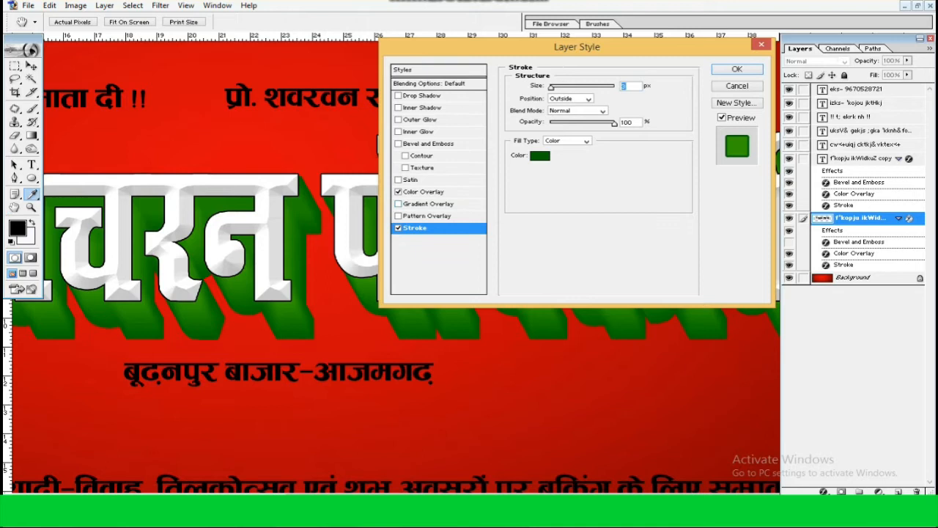
left_click(539, 154)
key("Return")
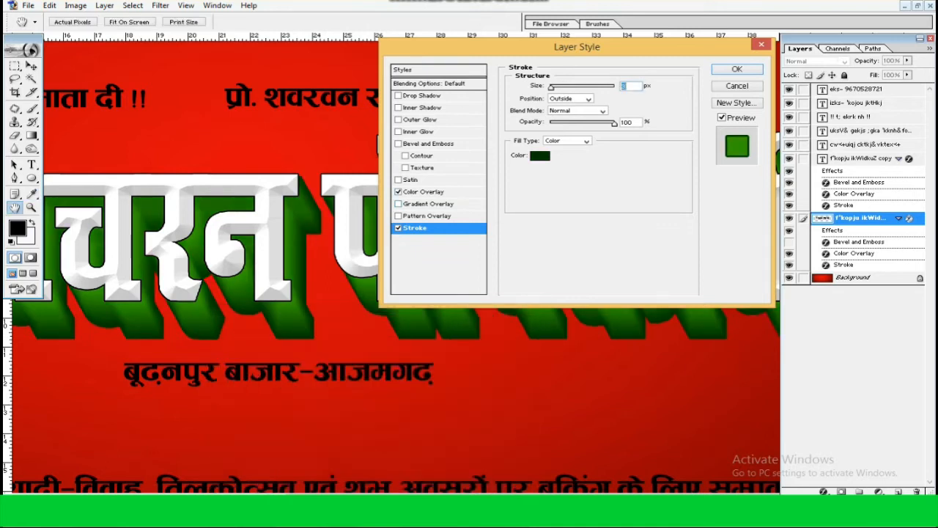
left_click(424, 192)
left_click(619, 87)
left_click(384, 430)
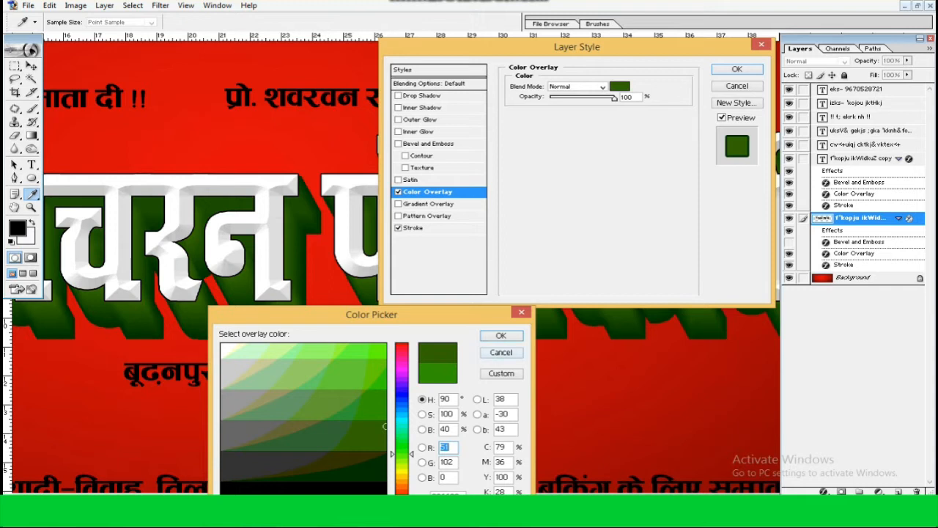
left_click(384, 418)
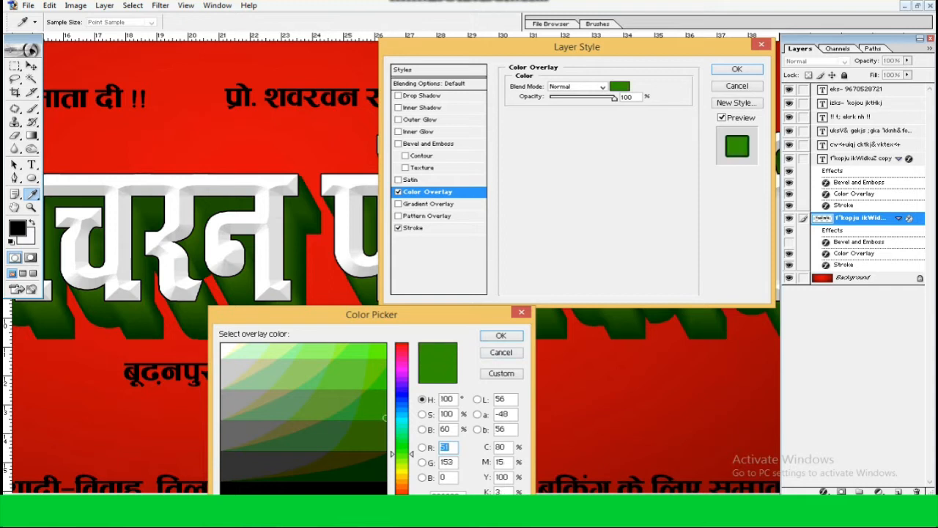
key("Return")
key("Return")
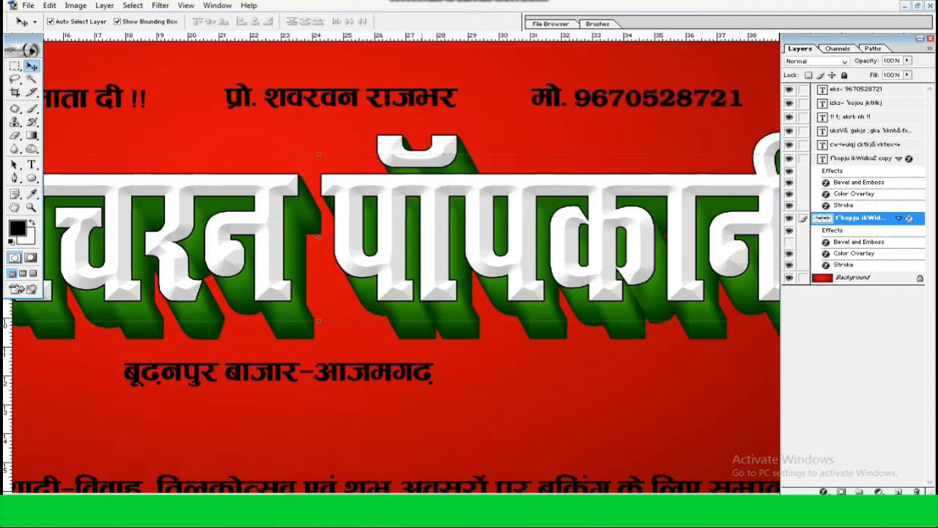
Move the white title layer slightly down and to the right over its green extrusion
key("ctrl+plus")
key("ctrl+plus")
left_click_drag(396, 183, 469, 438)
left_click_drag(442, 306, 450, 313)
key("ctrl+0")
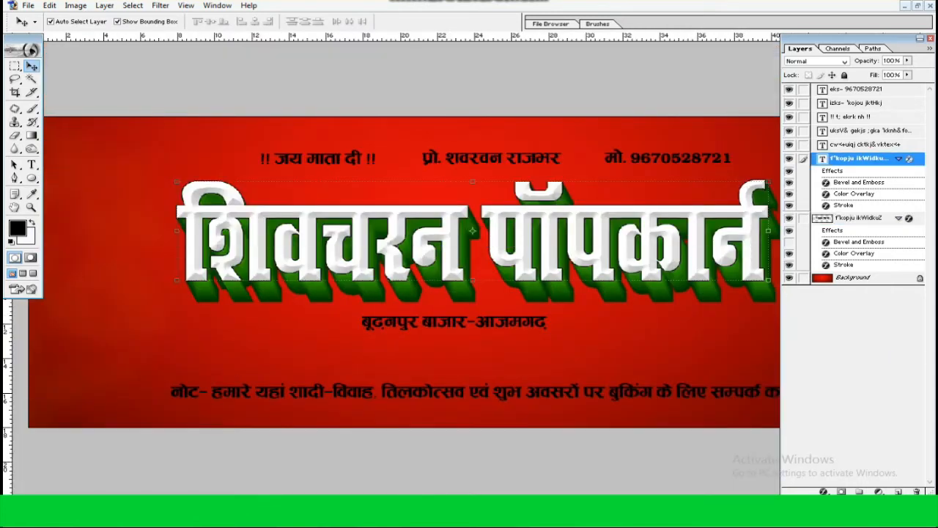
Link the two title layers, stretch the title taller, and shift it slightly up on the banner
left_click(804, 218)
key("ctrl+0")
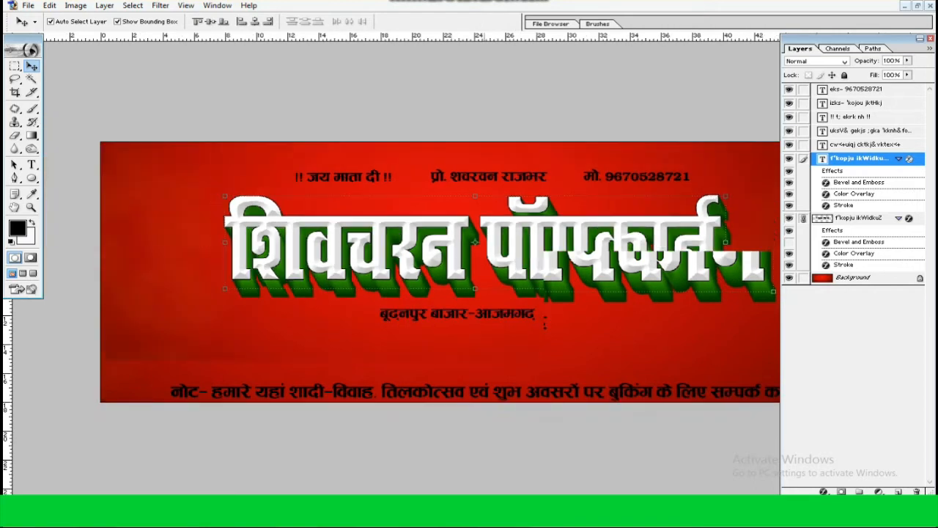
key("ctrl+t")
key("Return")
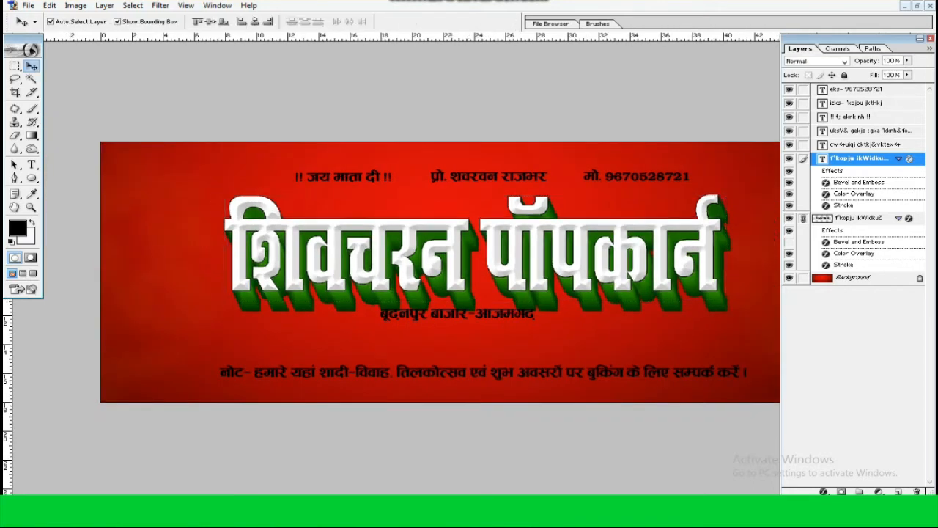
left_click_drag(631, 275, 632, 265)
key("ctrl+minus")
key("ctrl+t")
key("Return")
left_click(628, 317)
Copy the popcorn bucket from popcorn_PNG55.png into the banner document, at its right end
left_click(918, 6)
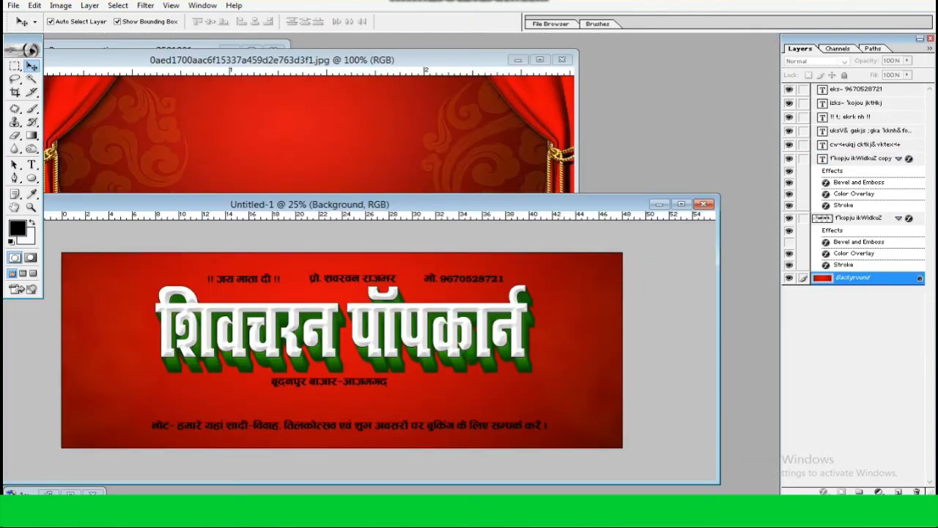
left_click(517, 64)
left_click_drag(283, 272, 586, 330)
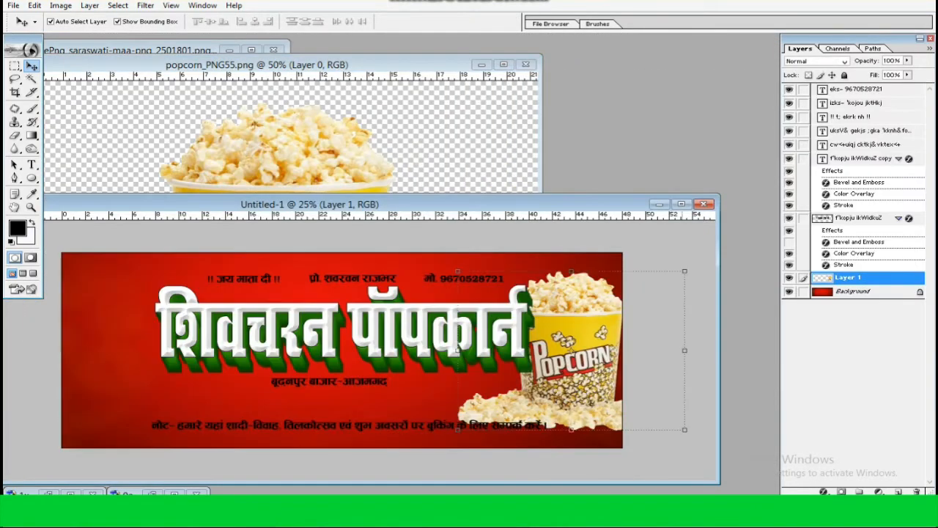
left_click(681, 203)
Scale down the popcorn bucket and place it in the banner's lower right corner
key("ctrl+t")
left_click_drag(755, 212, 710, 242)
key("Return")
key("ctrl+plus")
key("ctrl+plus")
key("ctrl+plus")
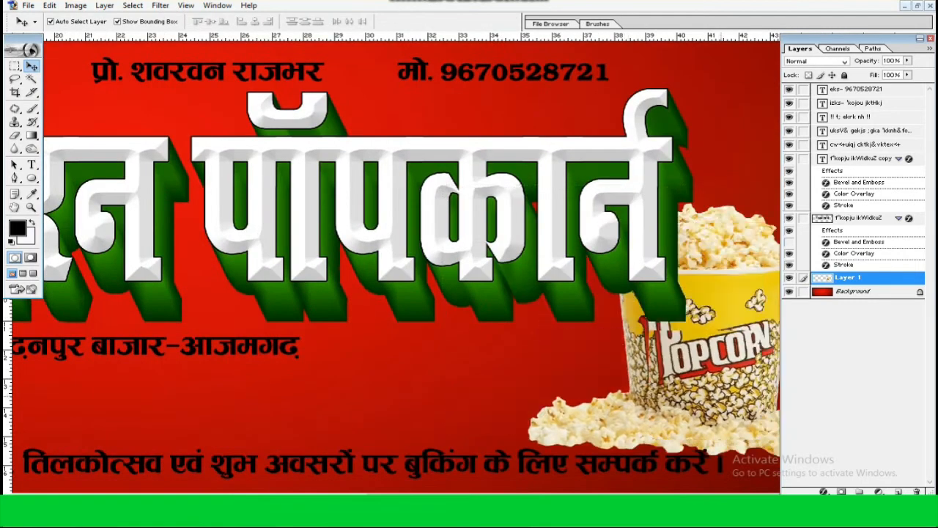
key("ctrl+minus")
key("ctrl+minus")
key("ctrl+minus")
mouse_move(723, 295)
left_mouse_down()
mouse_move(718, 313)
mouse_move(717, 304)
left_mouse_up()
Shift the linked title left, then raise and slightly enlarge the popcorn bucket beside it
left_click_drag(593, 253, 579, 255)
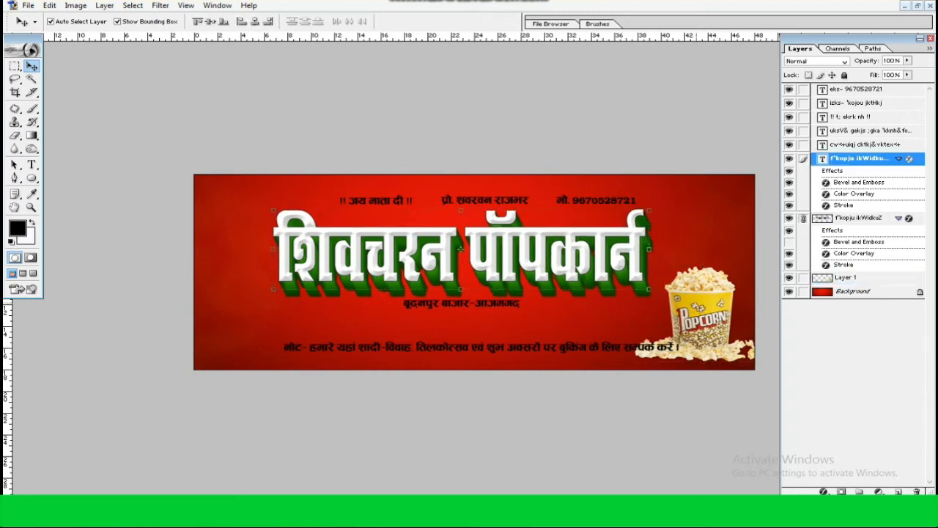
left_click_drag(709, 319, 702, 293)
left_click_drag(764, 335, 777, 343)
key("Return")
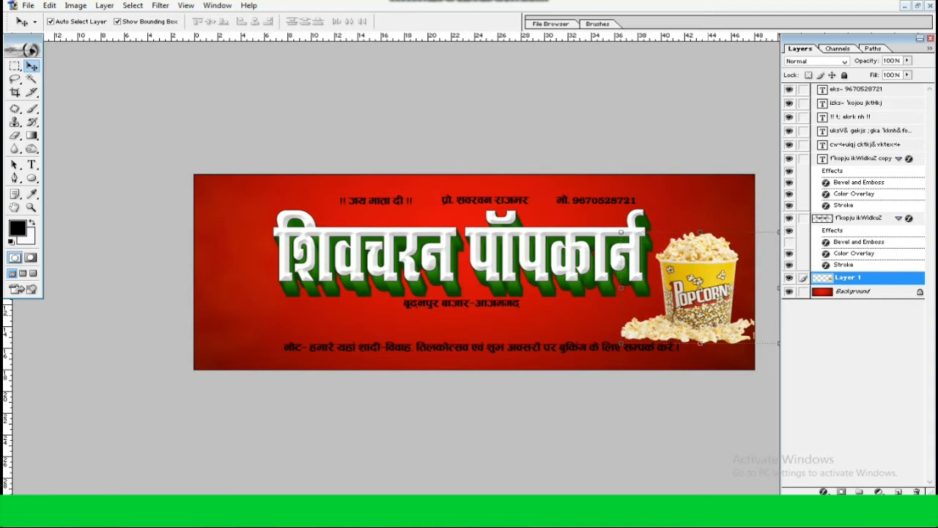
key("ctrl+plus")
left_click_drag(709, 315, 614, 316)
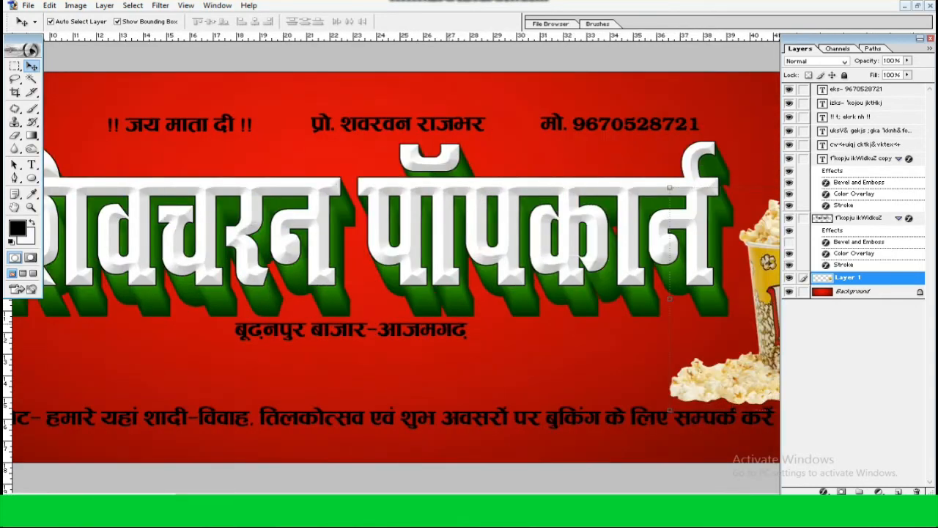
key("Tab")
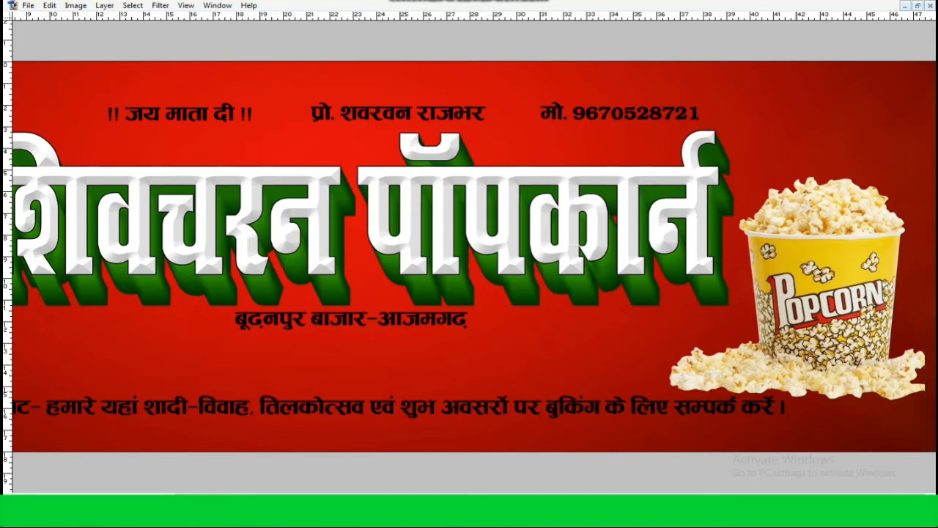
key("Tab")
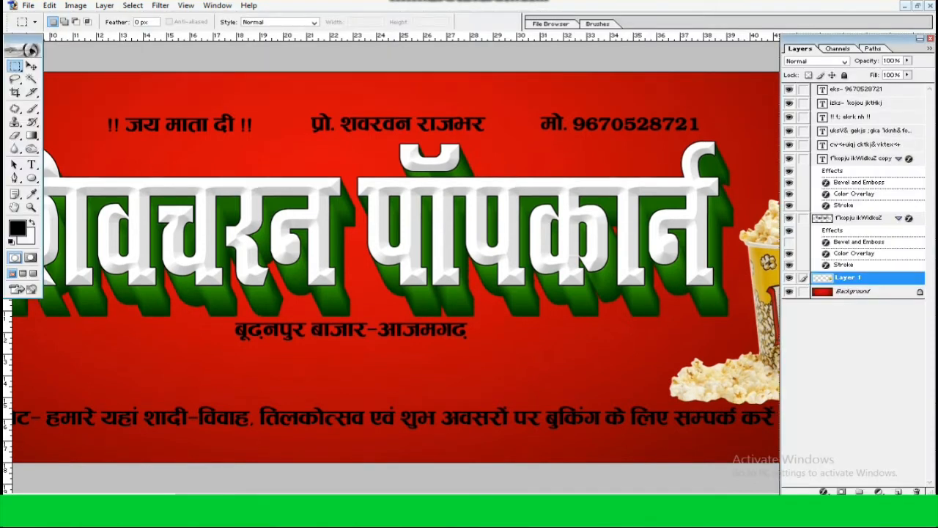
Nudge the popcorn bucket slightly right and move the Layers palette off the artwork
left_click_drag(843, 38, 318, 57)
key("v")
key("shift+Right")
key("shift+Right")
key("ctrl+minus")
left_click_drag(330, 56, 934, 67)
left_click(662, 341)
Move the phone number line to the banner's upper right corner and the proprietor's name line just beneath it
left_click(626, 170)
left_click_drag(626, 169, 771, 161)
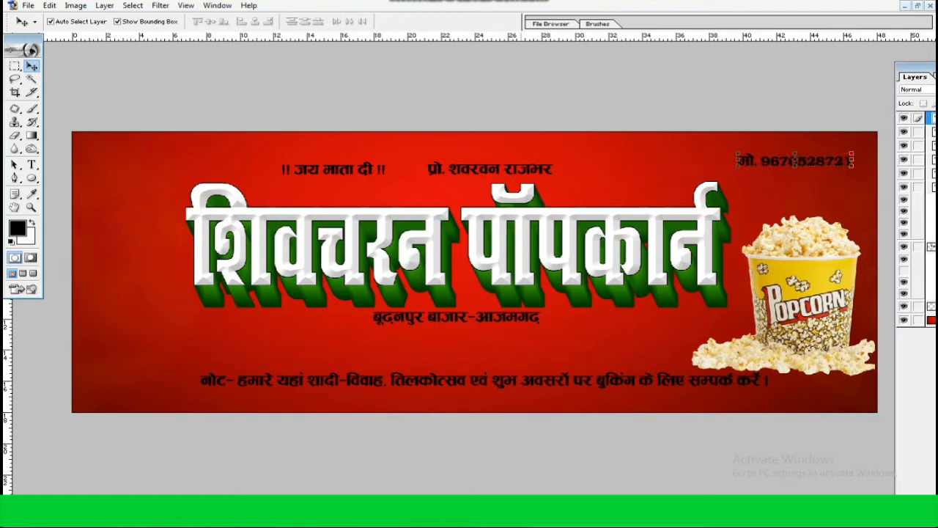
left_click(512, 177)
left_click_drag(490, 170, 761, 181)
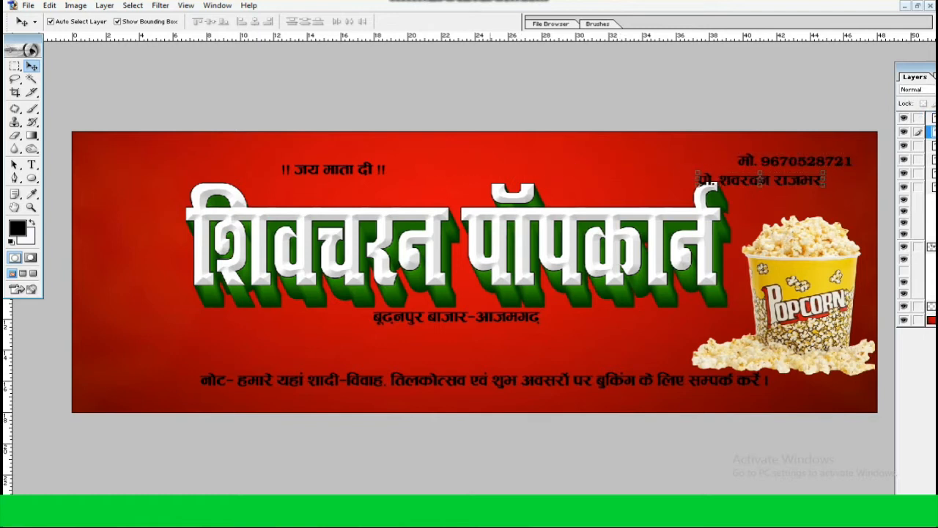
Move the linked title layers upward on the banner
left_click(696, 214)
key("ctrl+t")
left_click_drag(455, 183, 455, 168)
key("Return")
Move the booking note line lower and to the left, and stretch it taller
left_click_drag(528, 381, 465, 385)
key("ctrl+t")
key("Return")
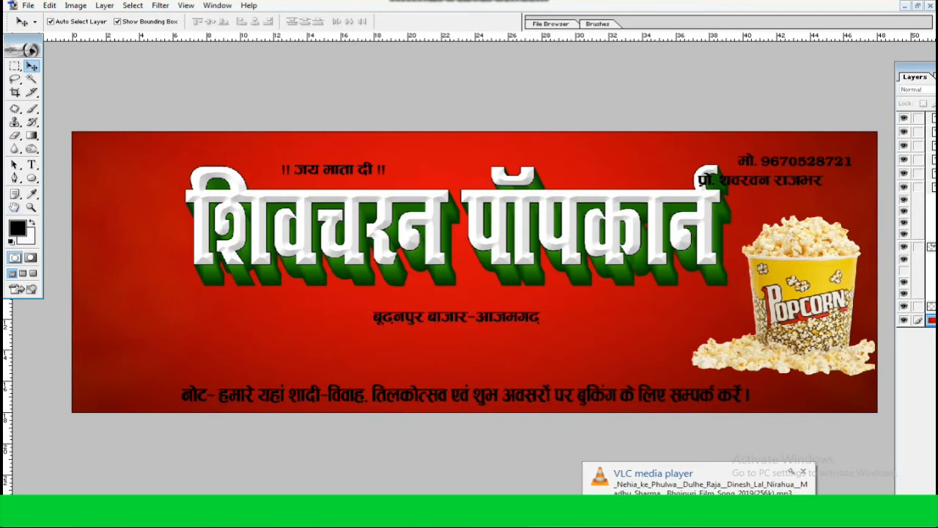
Copy the goddess image from its PNG file into the banner and place it at the banner's left end
left_click(918, 6)
left_click(367, 64)
left_click(521, 64)
left_click_drag(162, 139, 333, 401)
left_click(693, 205)
left_click_drag(467, 335, 161, 309)
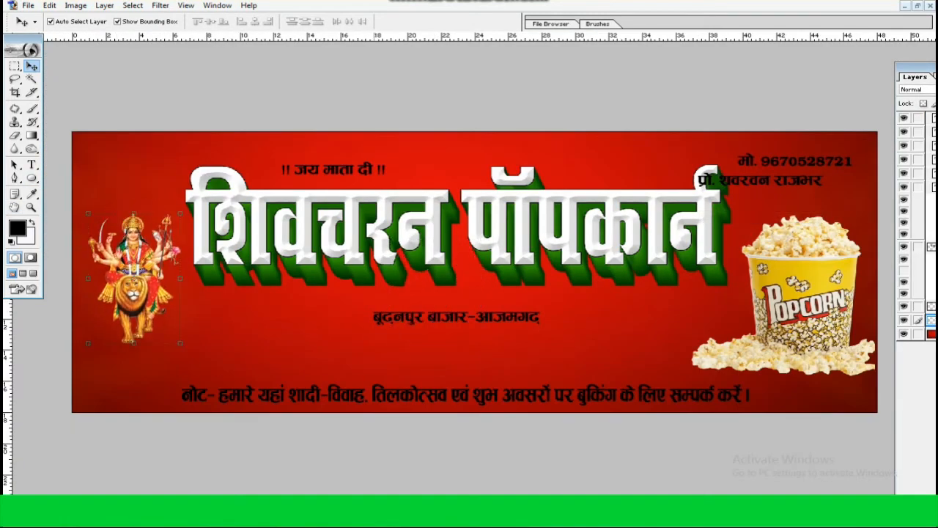
Scale the linked title to 94.8% width and 89.5% height, clearing space beside the goddess
left_click(202, 238)
left_click_drag(187, 167, 214, 178)
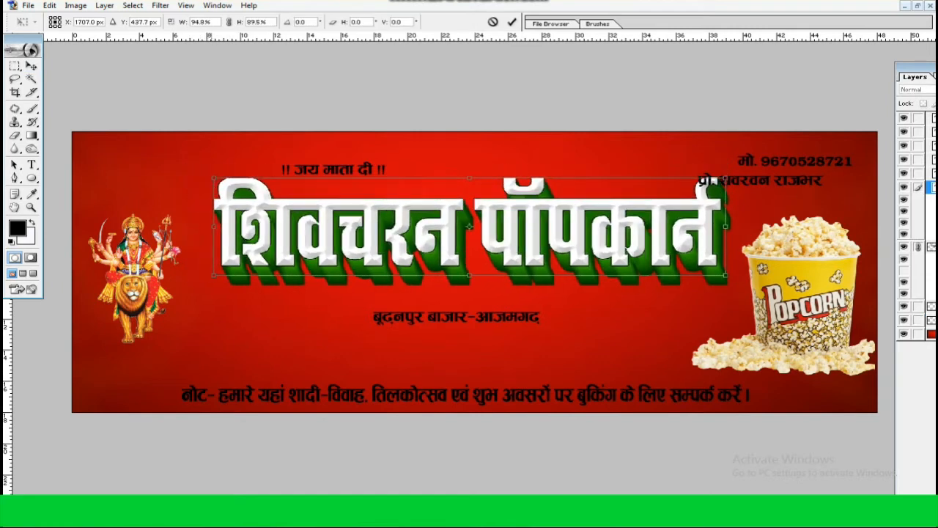
key("Return")
Enlarge the goddess image and position it between the banner's left edge and the title
left_click(135, 279)
left_click_drag(181, 213, 211, 172)
key("Return")
left_click_drag(139, 279, 153, 280)
key("ctrl+t")
left_click_drag(222, 174, 219, 178)
key("Return")
Move the "!! जय माता दी !!" line above the goddess and the address line further below the title
left_click_drag(334, 169, 169, 159)
left_click_drag(145, 278, 140, 285)
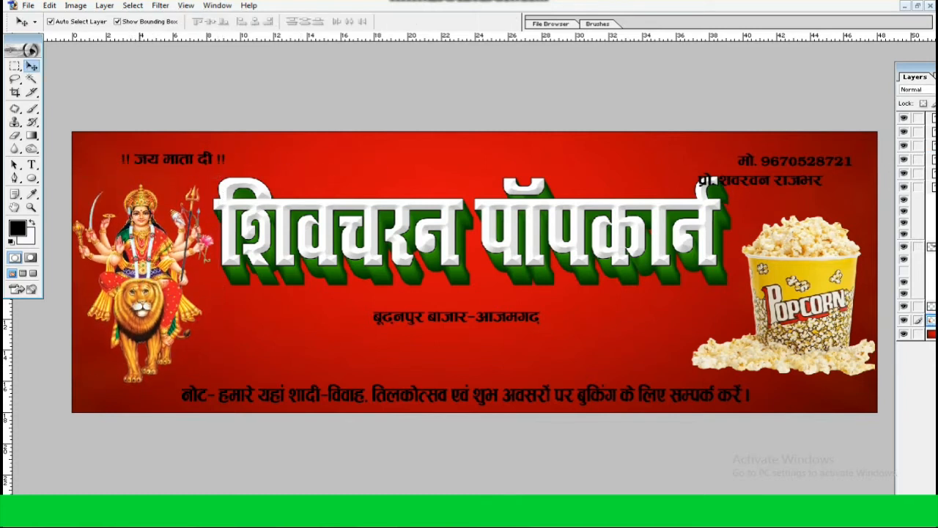
left_click(418, 318)
left_click_drag(454, 317, 440, 342)
Stretch the linked title downward to 125.4% of its height
left_click(449, 238)
left_click_drag(469, 276, 470, 299)
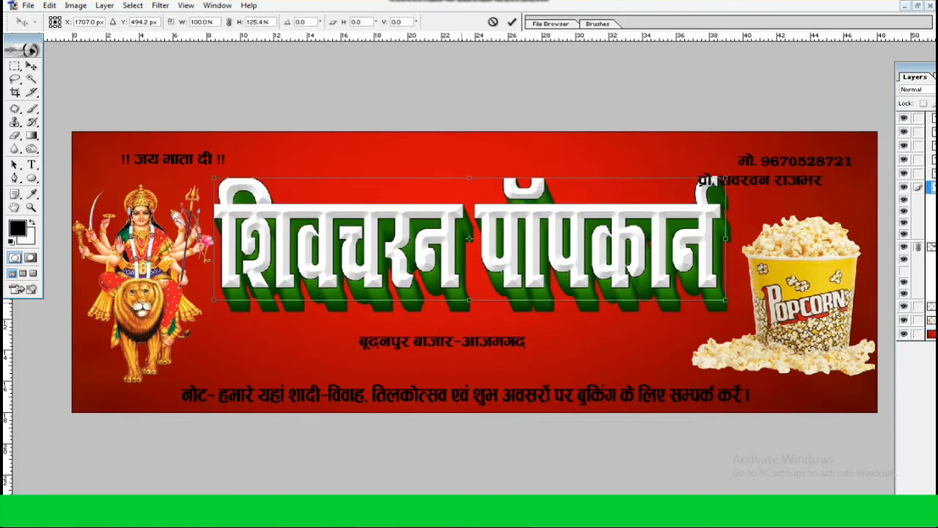
key("Return")
left_click(470, 238)
key("Return")
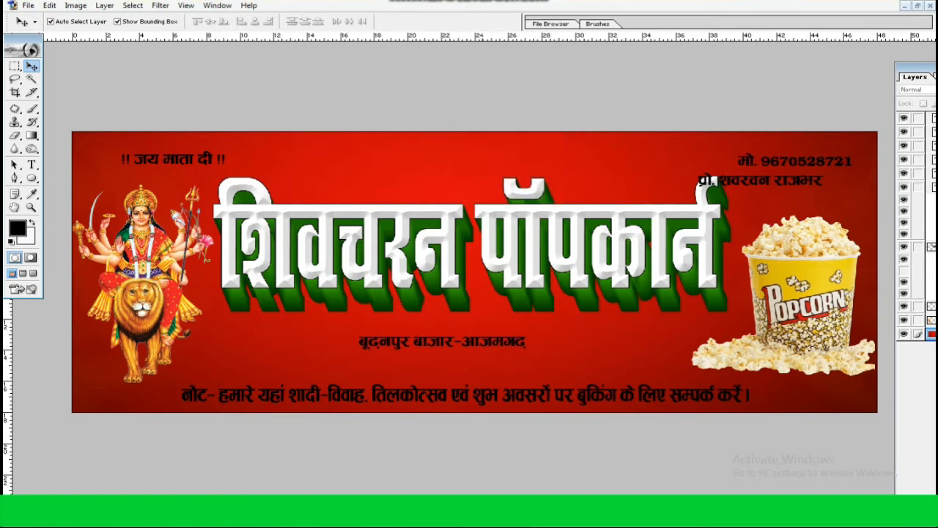
Enlarge the address line in both width and height below the title
scroll(443, 341, "up", 2)
left_click(441, 361)
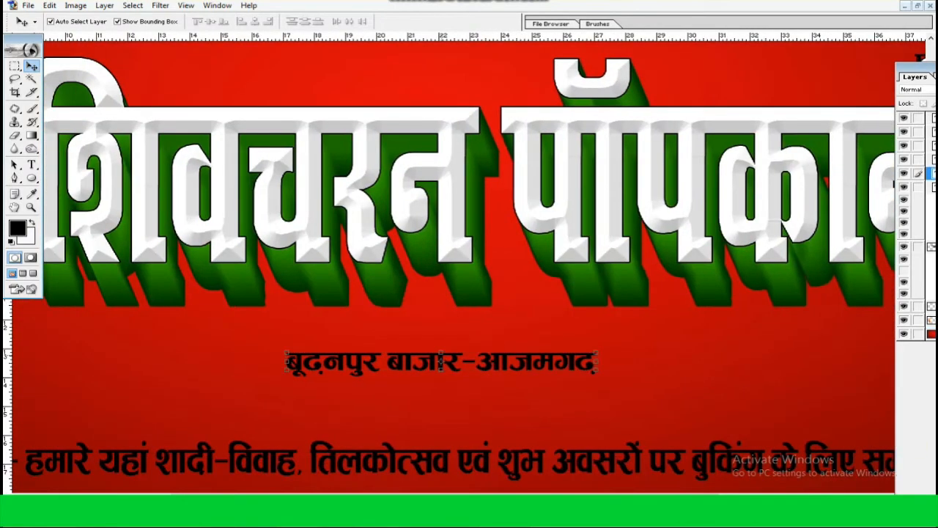
left_click_drag(442, 370, 441, 374)
key("Return")
left_click_drag(596, 364, 682, 378)
key("Return")
key("Return")
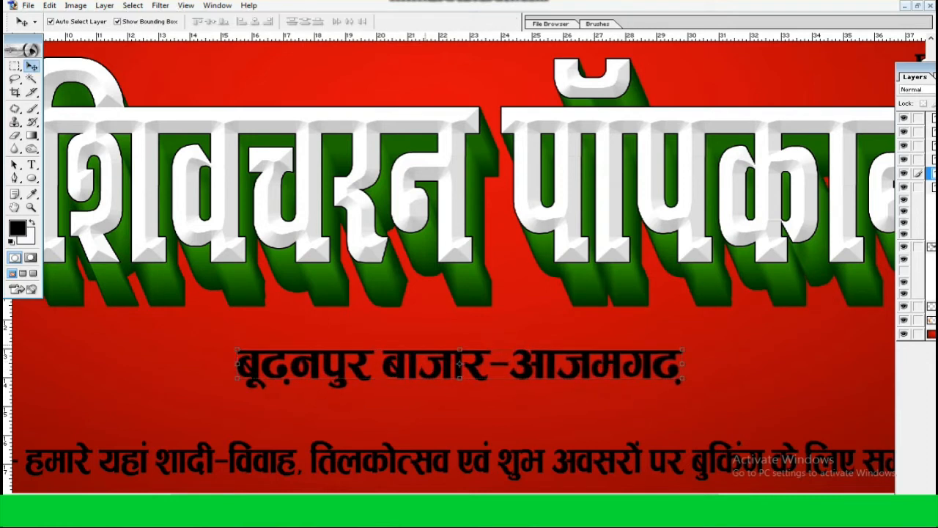
Move the proprietor's name line to the top centre above the title and the phone number line slightly up and left
key("ctrl+0")
left_click(426, 326)
left_click_drag(773, 176, 470, 150)
left_click_drag(759, 156, 749, 144)
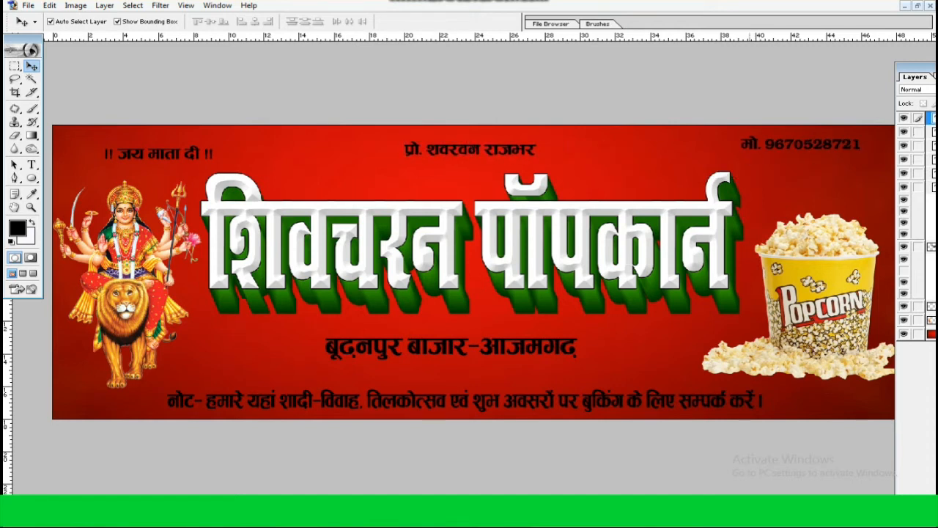
Shift the linked title slightly right, centring it between the goddess and the popcorn bucket
left_click(750, 171)
left_click_drag(638, 242, 645, 242)
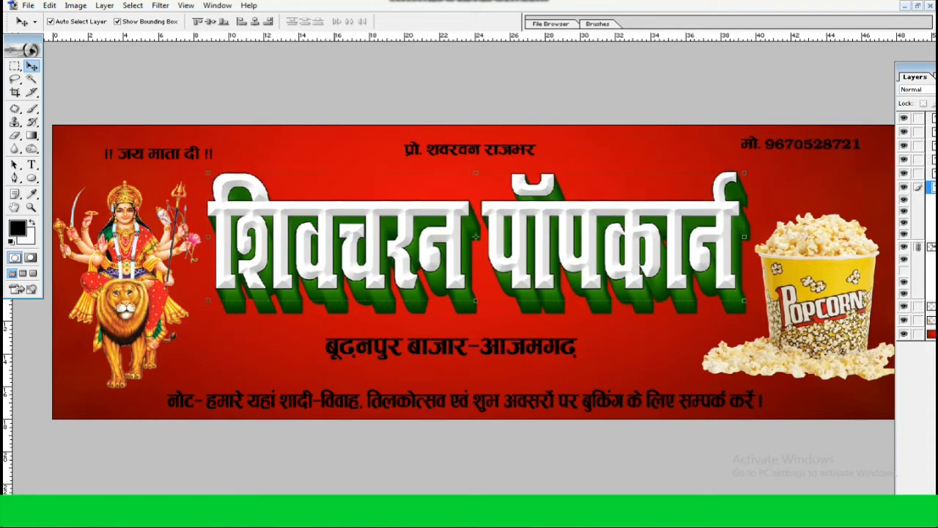
left_click(639, 330)
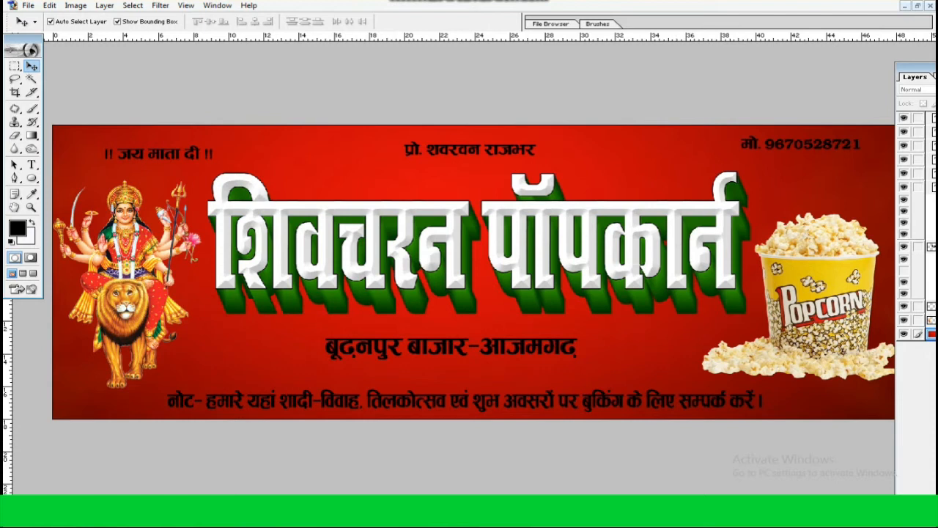
Set the banner's document height to 12 inches in Image Size
left_click(918, 6)
right_click(403, 204)
left_click(454, 224)
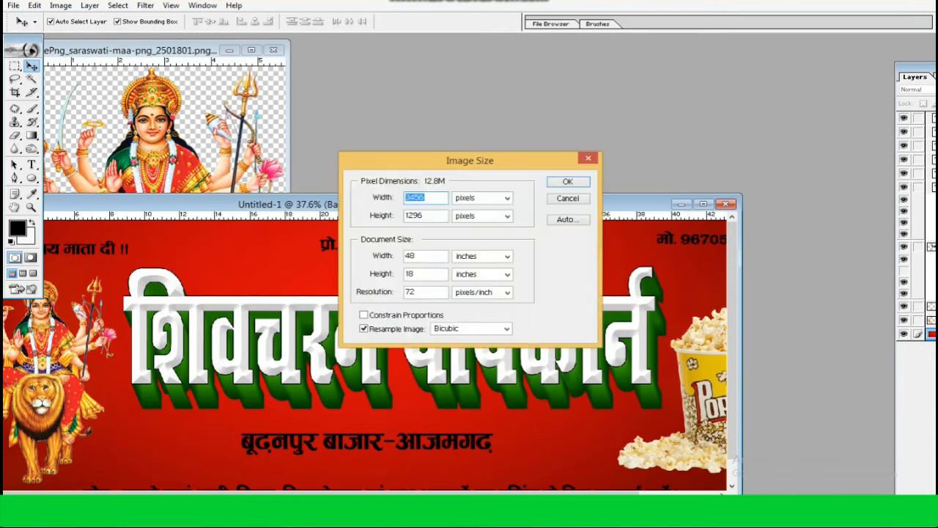
type("12")
key("Return")
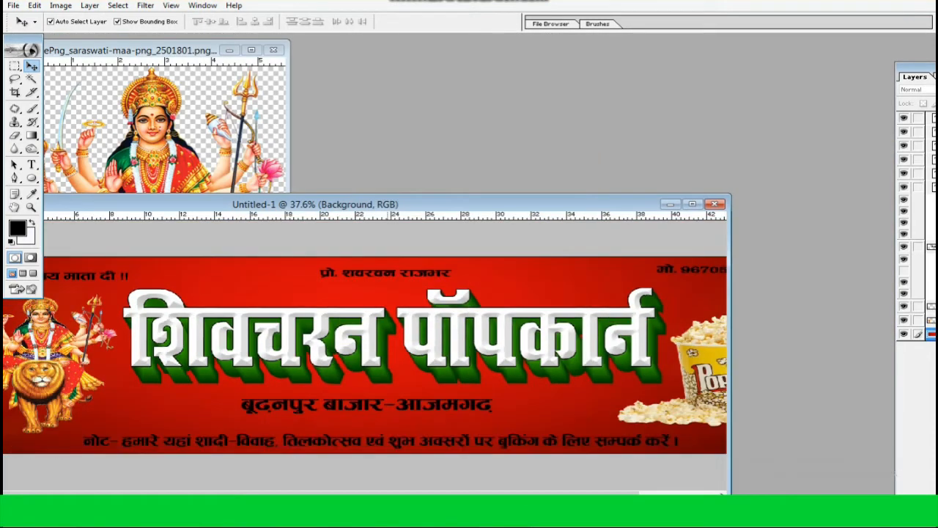
Maximize the banner document and stretch the linked 3D title taller
left_click(694, 205)
left_click(607, 253)
left_click_drag(476, 292, 476, 319)
key("Return")
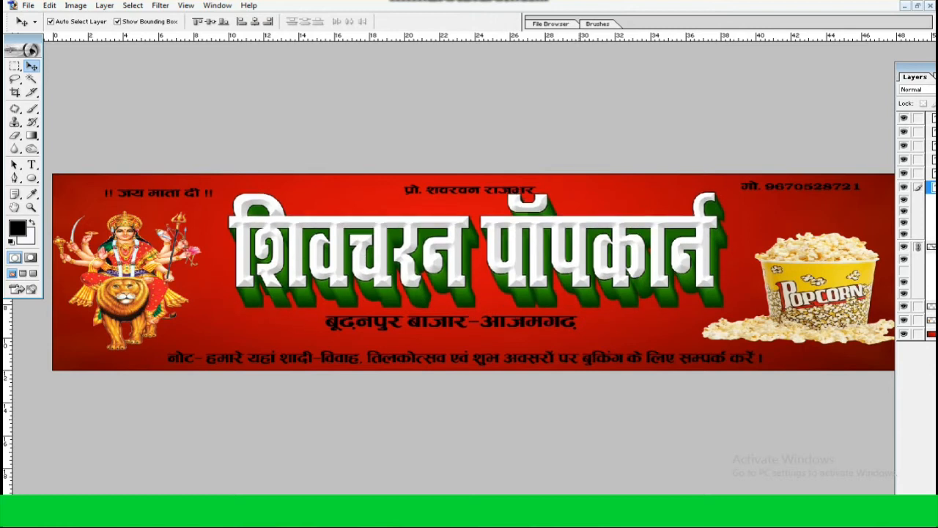
Stretch the popcorn bucket image taller, extending it mostly upward and slightly downward
left_click(821, 282)
left_click_drag(823, 233, 823, 197)
key("Return")
left_click_drag(822, 344, 823, 350)
key("Return")
Stretch the goddess image upward and downward to 120.3% of its height
left_click(126, 282)
left_click_drag(127, 350, 127, 364)
left_click_drag(127, 210, 127, 195)
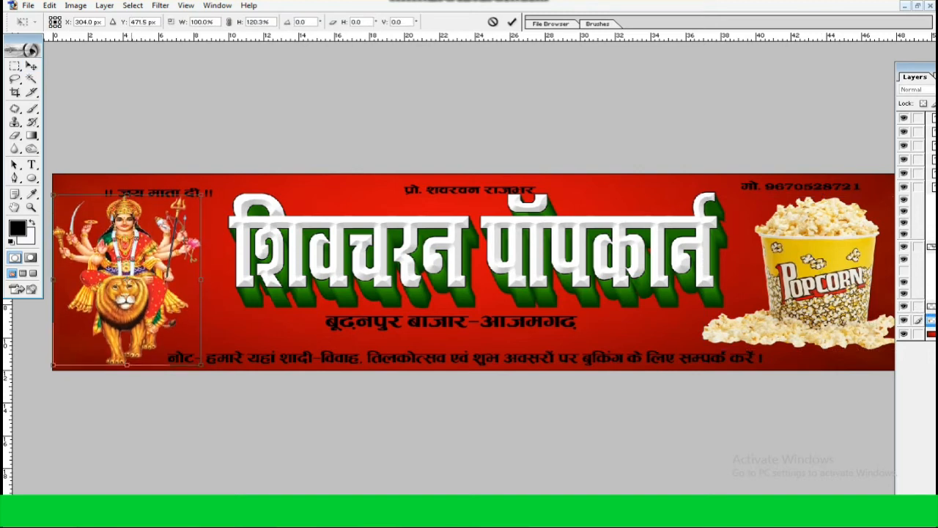
key("Return")
left_click(217, 319)
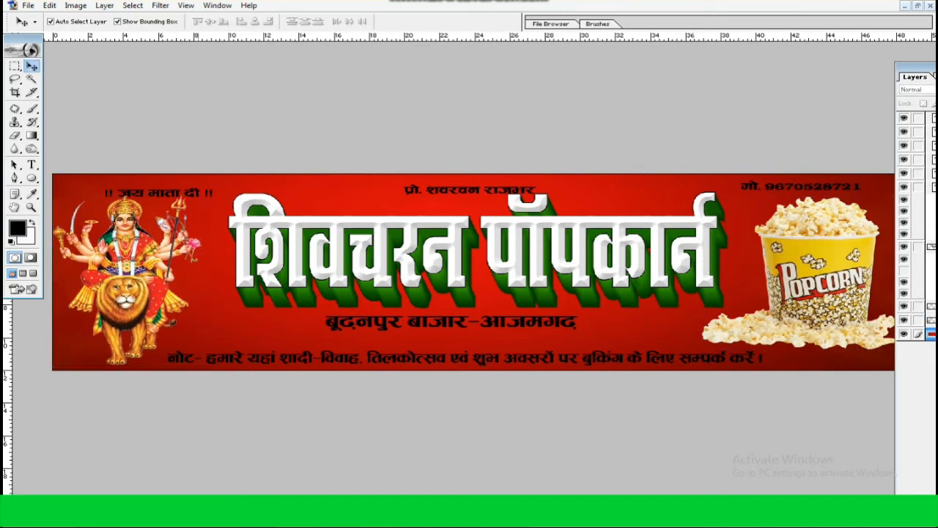
Move the "!! जय माता दी !!" line right, above the title's start, and enlarge the goddess slightly upward while shifting it right
left_click_drag(159, 192, 296, 193)
left_click(128, 228)
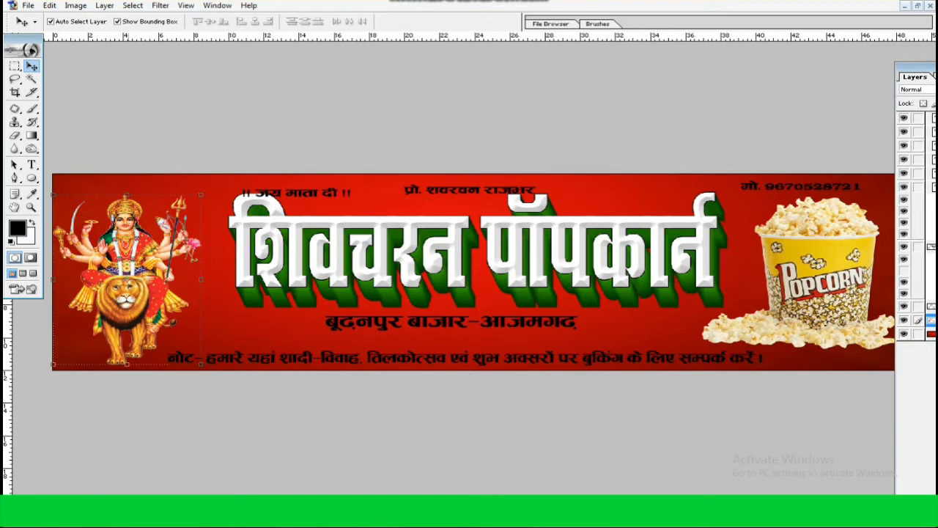
left_click_drag(127, 195, 127, 187)
key("Return")
Narrow the booking note line along the banner's lower edge so it clears the goddess image
left_click(463, 357)
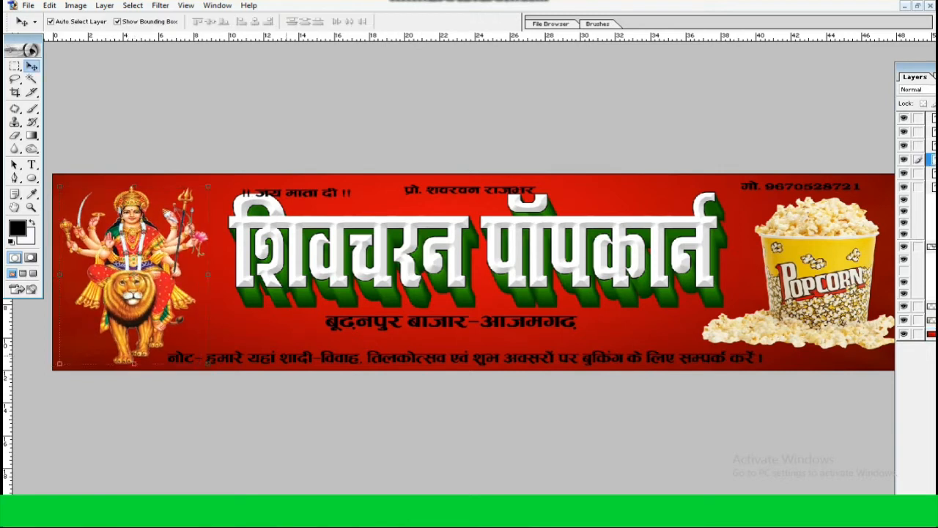
left_click_drag(168, 358, 267, 358)
key("Return")
Narrow the address line and lower it slightly, and nudge the linked title a little left and down
left_click(448, 325)
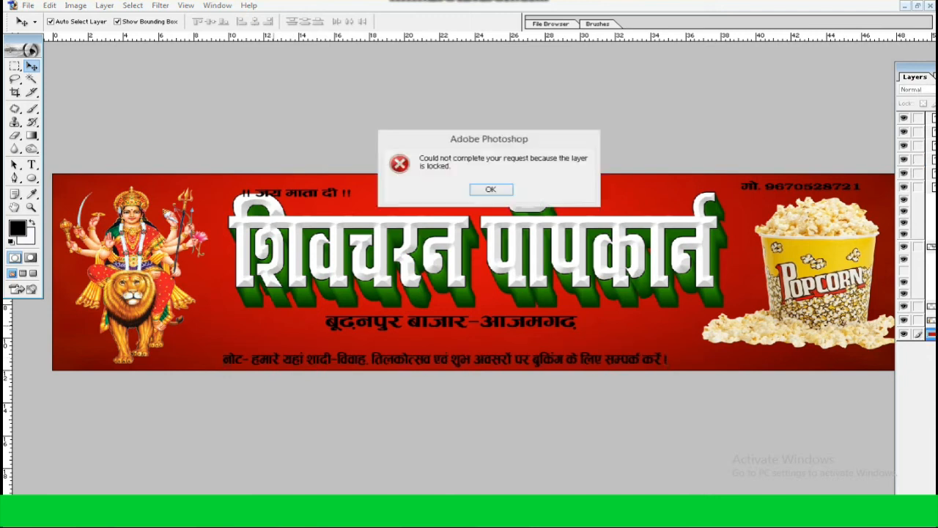
key("Return")
left_click_drag(352, 322, 425, 334)
key("Return")
left_click_drag(459, 253, 452, 258)
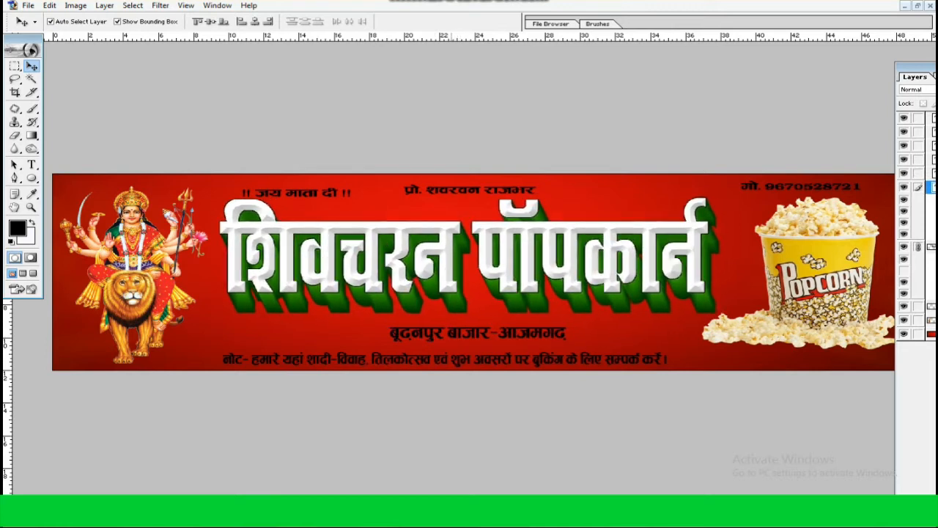
Stretch the popcorn bucket image slightly further toward the banner's lower edge
left_click(823, 334)
left_click_drag(822, 350, 823, 356)
key("Return")
left_click(737, 293)
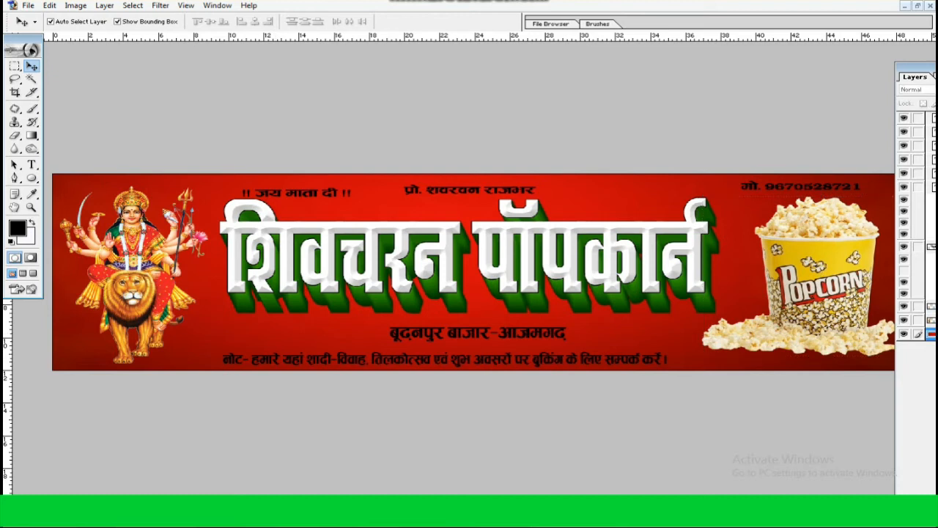
Open the minimized 1x4 feet Vishal.psd and copy its blue contact plates and address strip into the banner document
left_click(918, 6)
left_click(239, 45)
left_click_drag(315, 203, 608, 75)
left_click(49, 494)
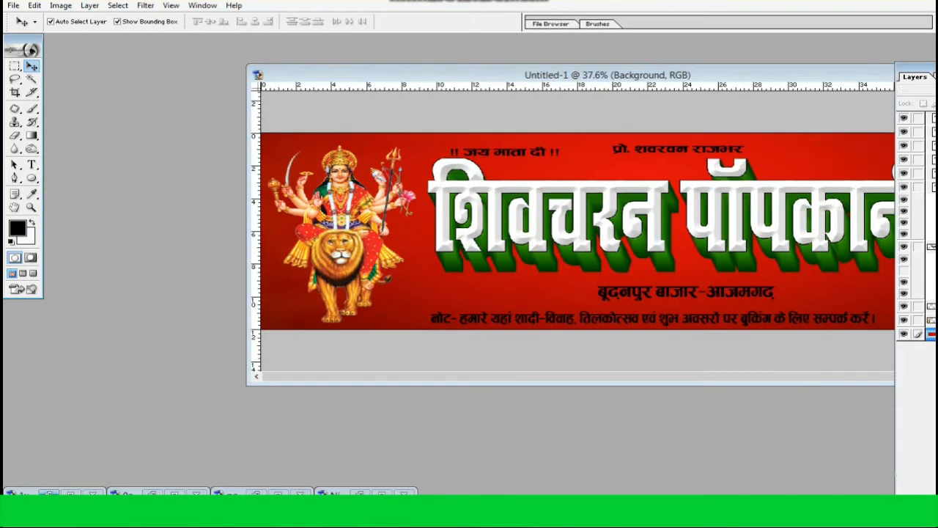
left_click_drag(176, 183, 440, 271)
left_click(183, 179)
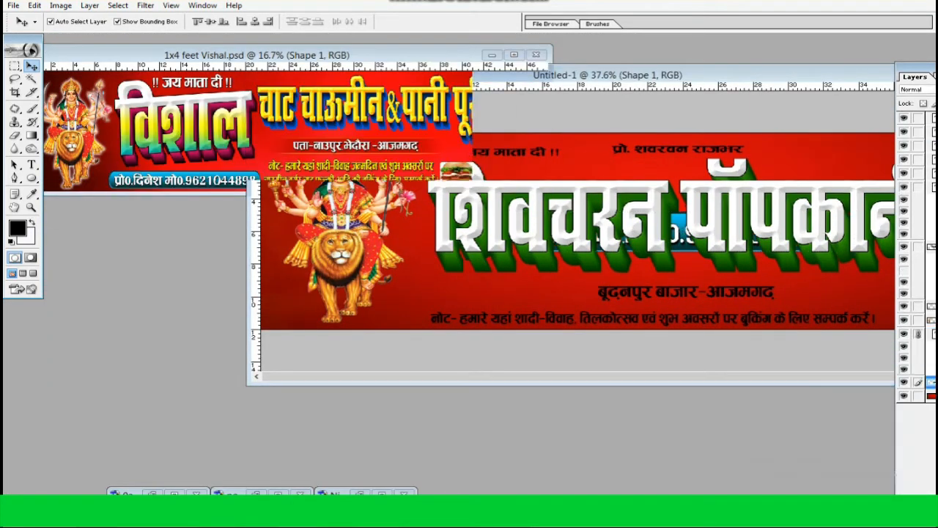
left_click_drag(179, 181, 345, 296)
left_click(183, 180)
left_click_drag(355, 144, 350, 283)
Minimize the source file, maximize the banner, and move the copied address strip below the title
left_click(500, 57)
left_click(492, 55)
left_click_drag(626, 74, 483, 83)
double_click(493, 84)
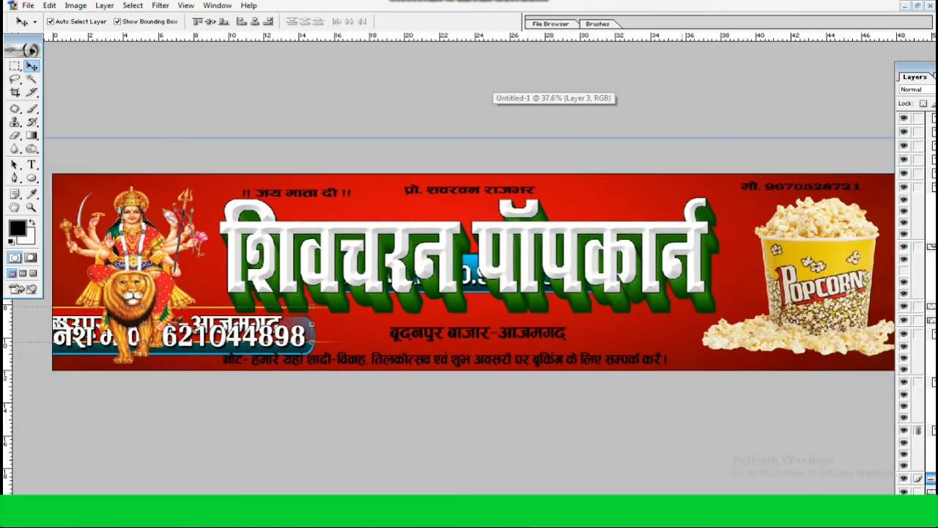
left_click_drag(236, 322, 574, 328)
Unlink the copied address text from Layer 3 and delete that text layer
left_click_drag(916, 68, 687, 66)
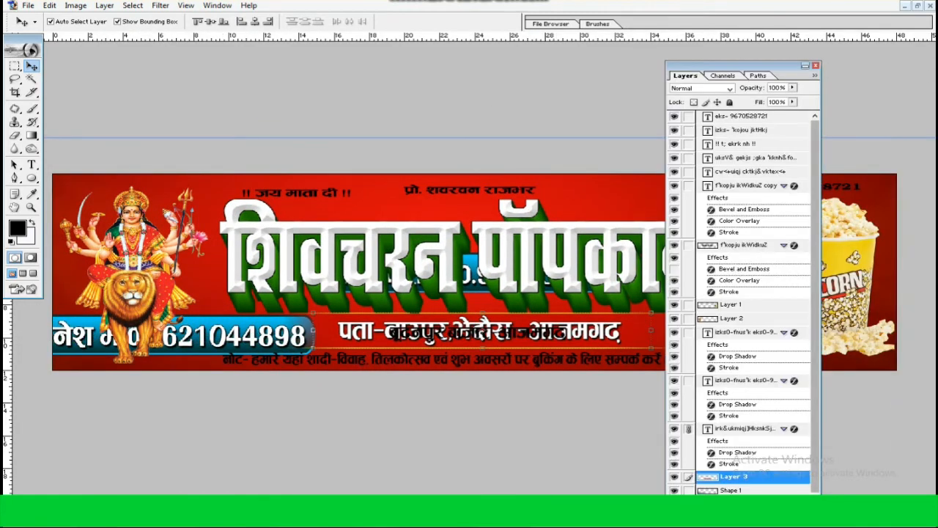
left_click_drag(816, 294, 815, 304)
left_click(689, 417)
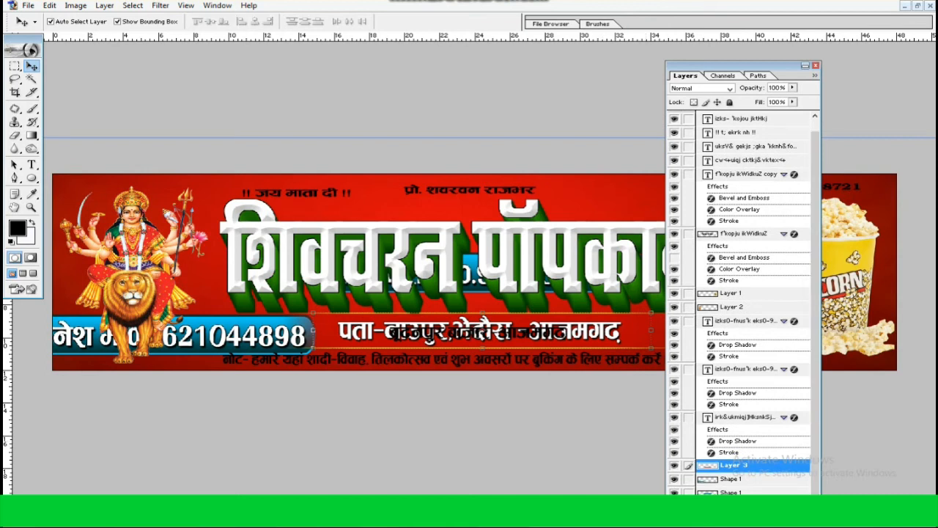
left_click(744, 417)
left_click_drag(733, 65, 787, 3)
left_click(856, 456)
key("Return")
key("ctrl+z")
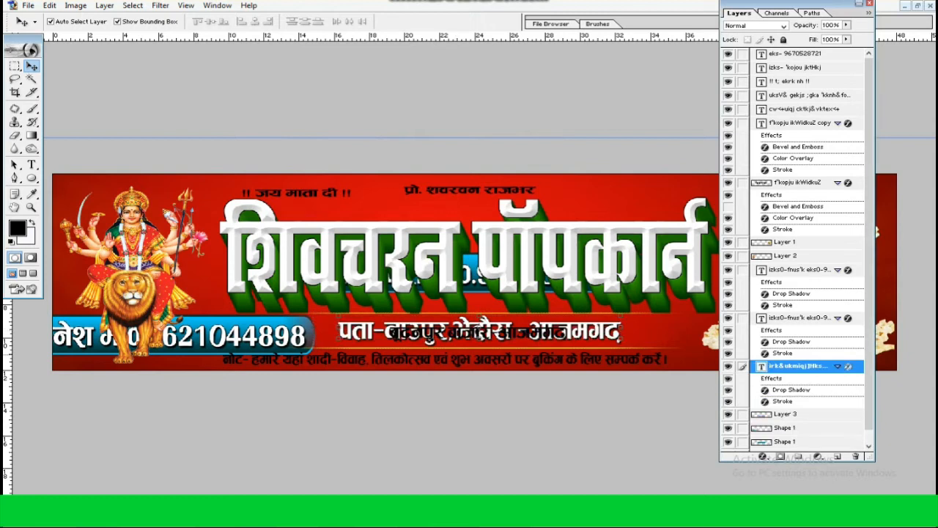
left_click(855, 456)
key("Return")
Paste the copied drop shadow and stroke style onto the banner's address line and add a white Color Overlay
right_click(789, 109)
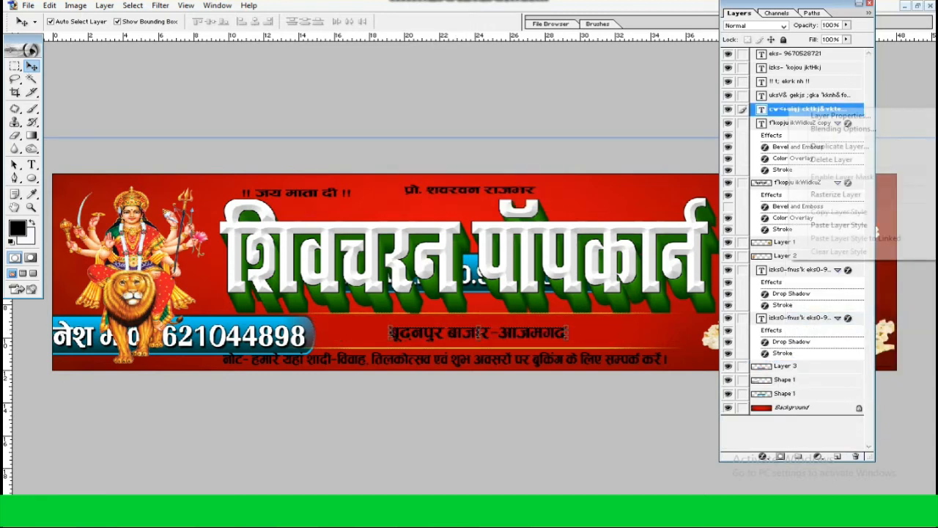
left_click(838, 225)
double_click(792, 133)
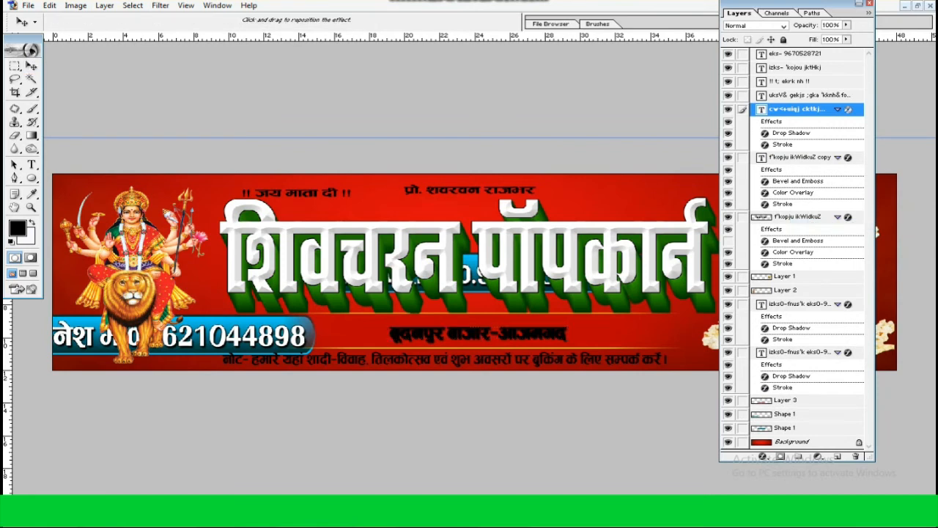
left_click(428, 192)
left_click(621, 86)
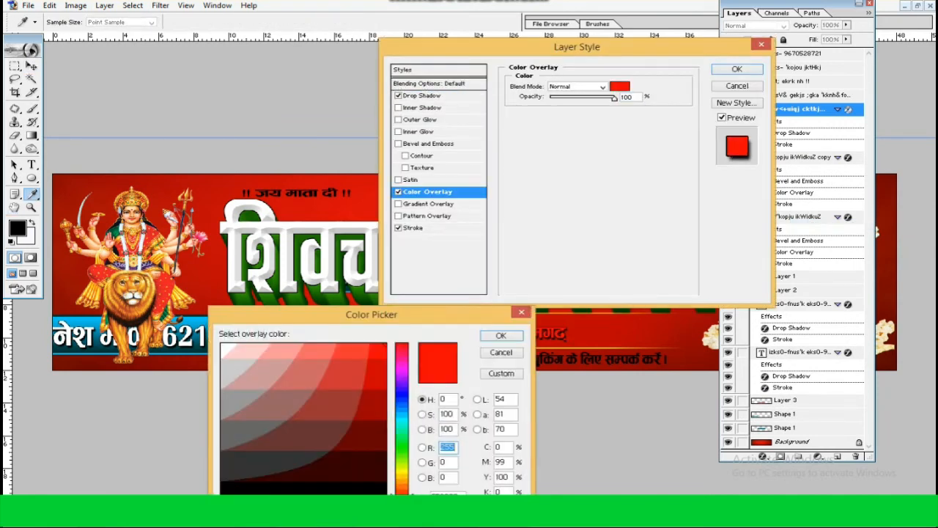
left_click(234, 345)
key("Return")
key("Return")
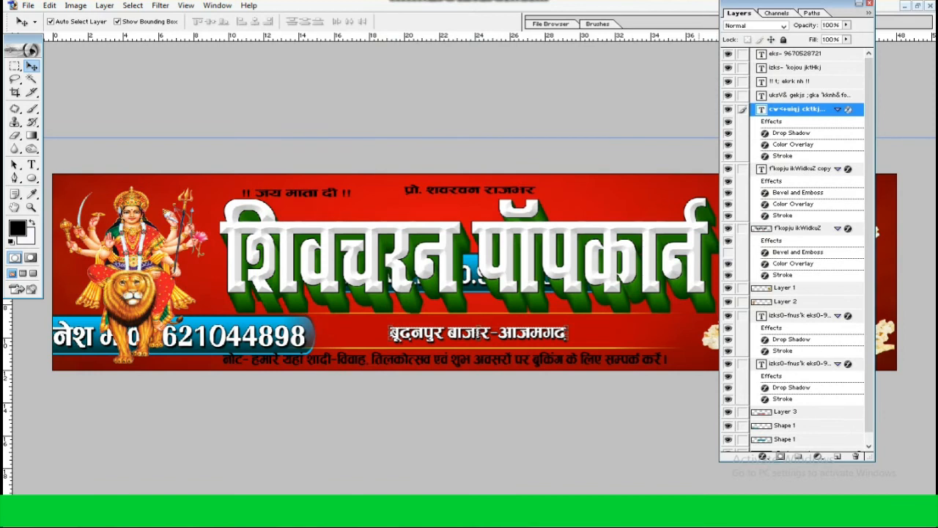
Scale the decorative strip on Layer 3 to 68.2% height and 89.1% width and nudge it around the address line
key("ctrl+plus")
key("ctrl+plus")
key("ctrl+plus")
left_click_drag(698, 392, 563, 356)
left_click(563, 356)
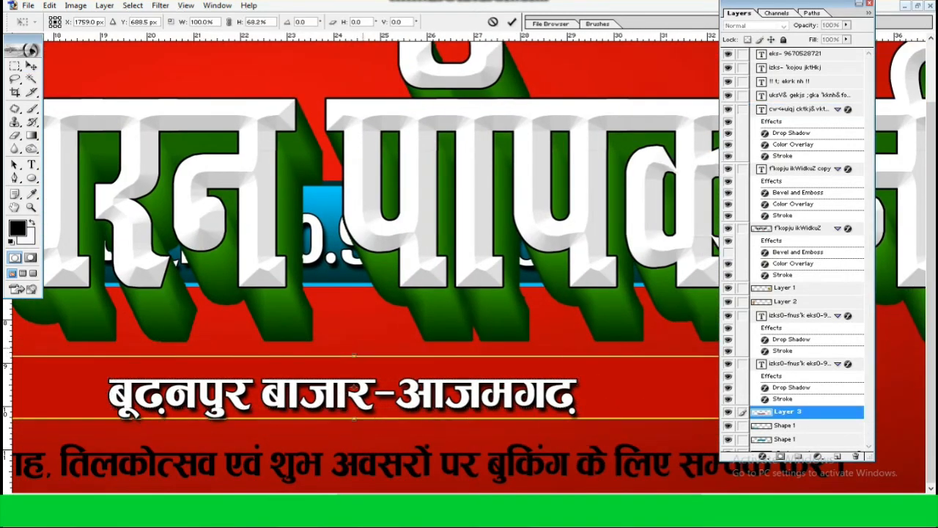
key("ctrl+0")
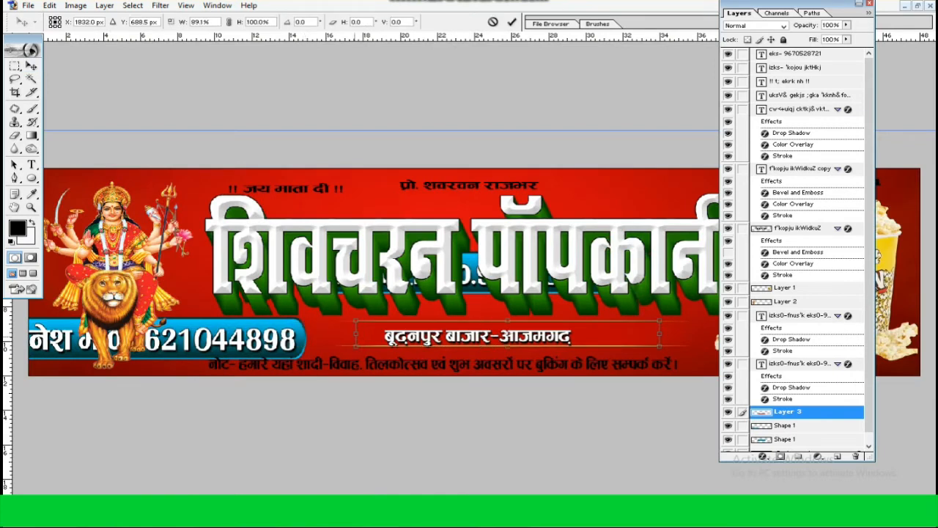
key("shift+Down")
key("shift+Down")
key("shift+Left")
key("shift+Left")
key("shift+Left")
key("shift+Left")
key("shift+Left")
key("shift+Left")
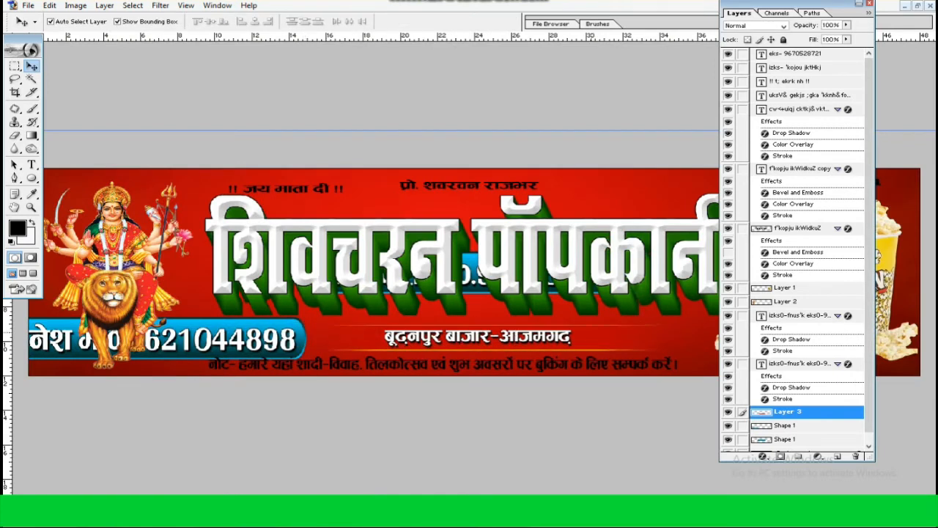
Shift the blue plate over the goddess to the right, unlink its contact text, and delete that text layer
left_click_drag(300, 341, 365, 339)
left_click(742, 365)
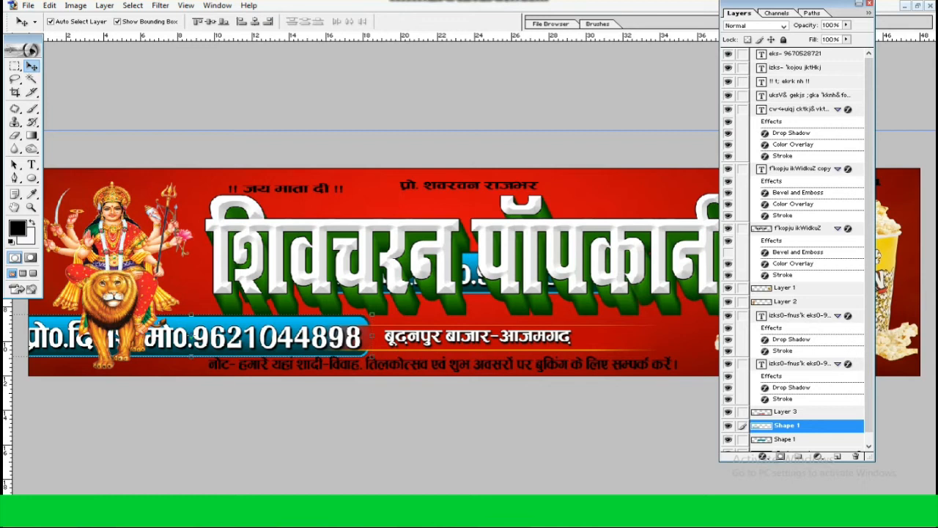
left_click_drag(799, 365, 838, 456)
left_click(855, 456)
key("Return")
Move the blue plate behind the address line and shrink it to frame the text
left_click_drag(300, 337, 548, 336)
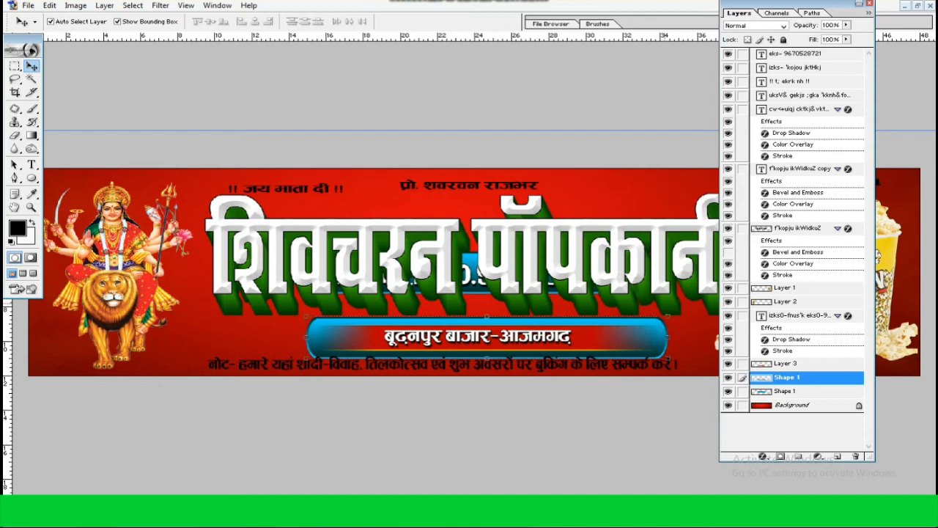
left_click_drag(668, 316, 629, 322)
key("Return")
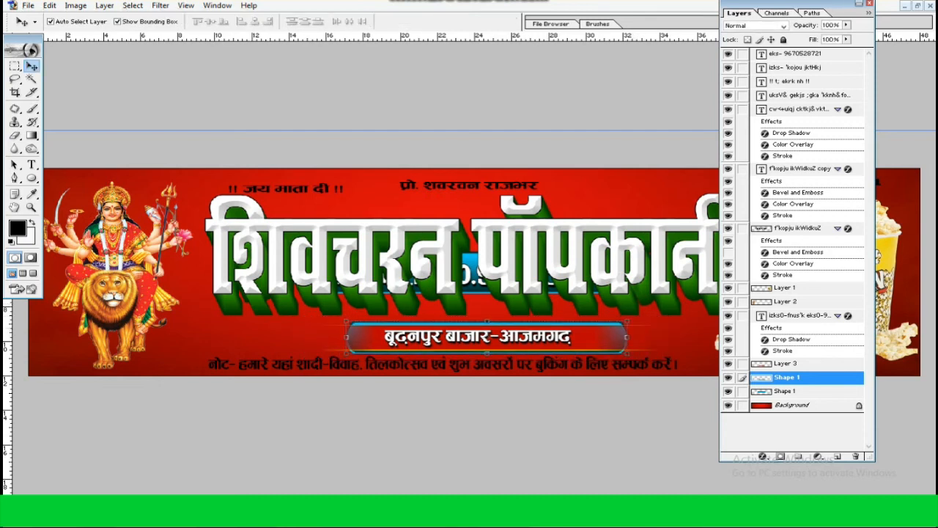
Delete the Layer 3 decorative strip covering the blue address plate
left_click(631, 324)
left_click(614, 327)
left_click(855, 456)
key("Return")
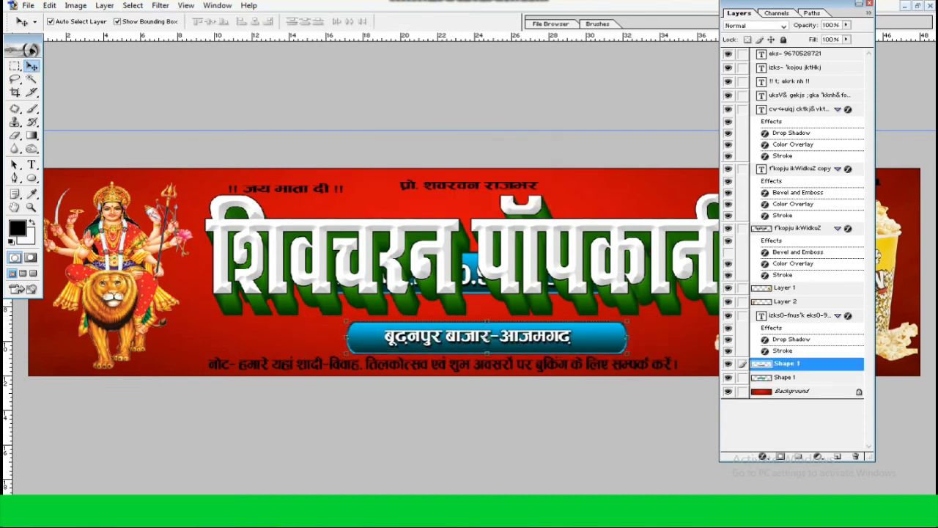
Delete the leftover contact text layer on the other blue plate behind the title
key("ctrl+plus")
key("ctrl+plus")
key("ctrl+plus")
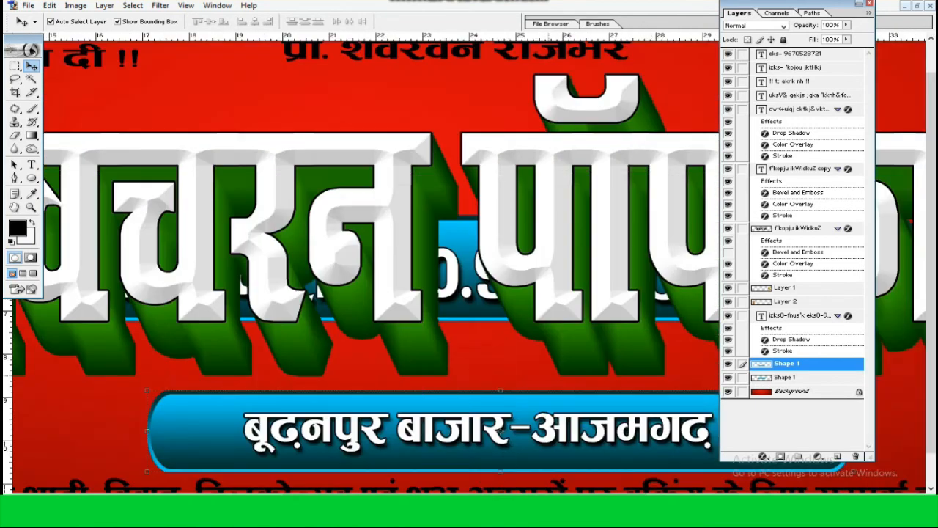
left_click_drag(447, 276, 320, 243)
left_click(318, 243)
left_click(855, 456)
key("Return")
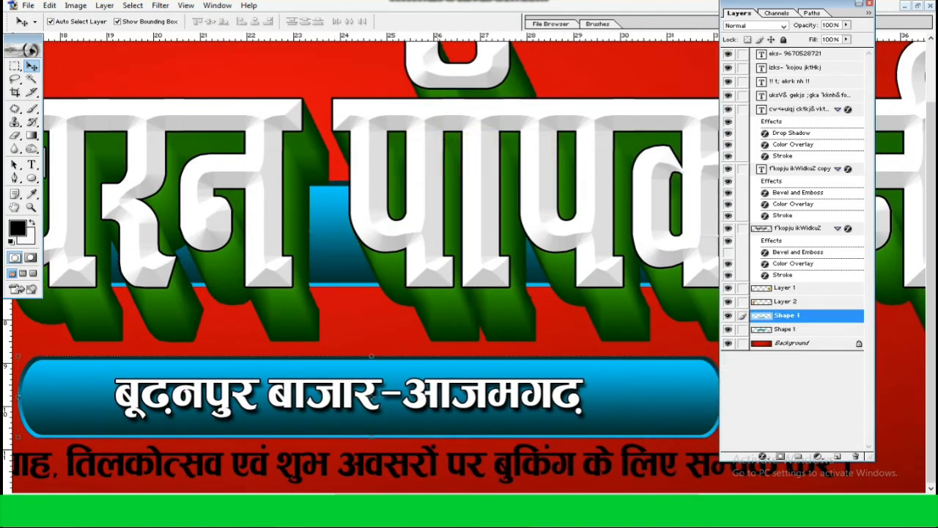
Enlarge the address line in height and width to fill more of the blue plate
left_click(350, 393)
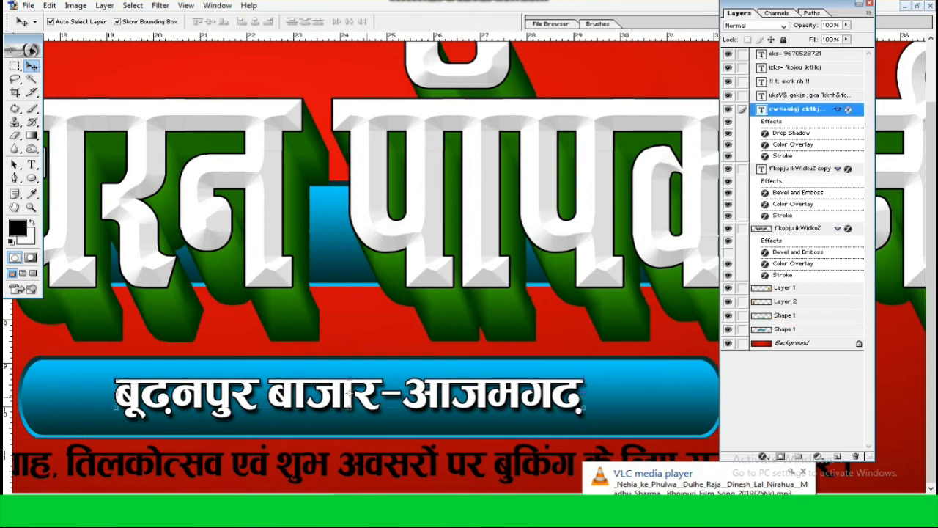
left_click_drag(350, 408, 349, 413)
left_click_drag(584, 414, 618, 416)
left_click_drag(618, 416, 629, 418)
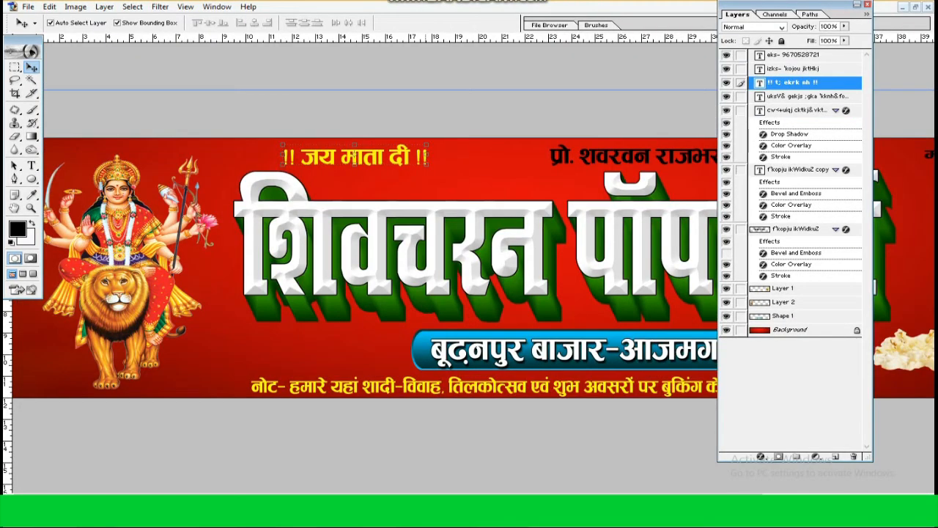
Change the text colour of the proprietor's name line to yellow
left_click(637, 156)
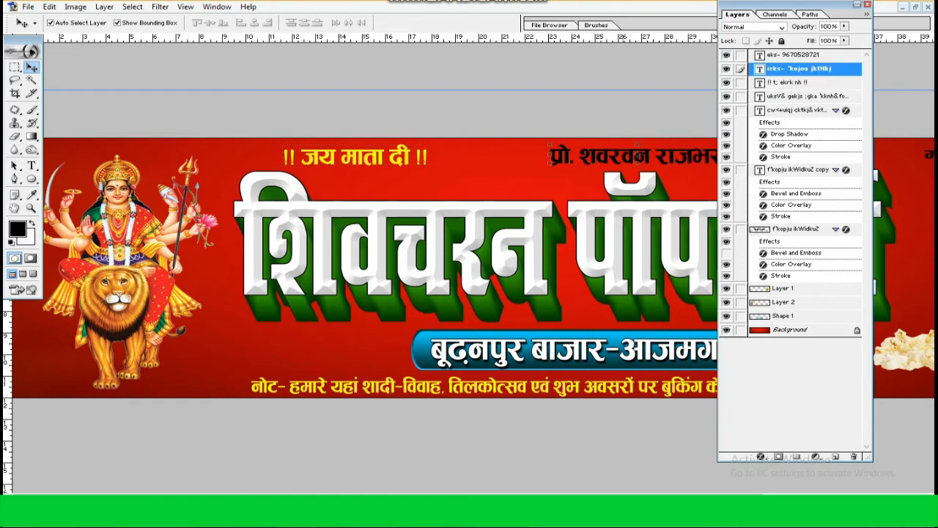
double_click(760, 69)
left_click(400, 24)
left_click(401, 470)
left_click(385, 344)
left_click(500, 335)
left_click(31, 67)
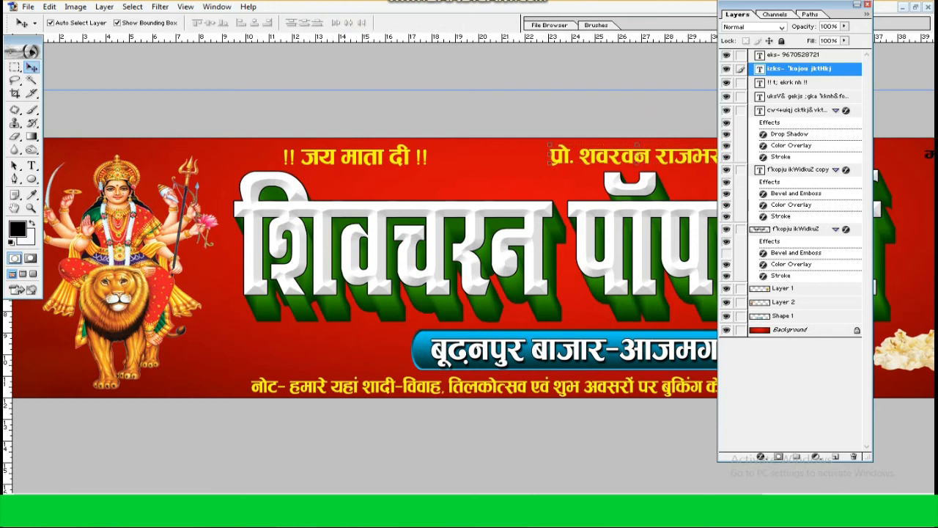
Collapse the Layers palette and change the text colour of the phone number line to yellow
left_click(858, 4)
scroll(557, 267, "right", 5)
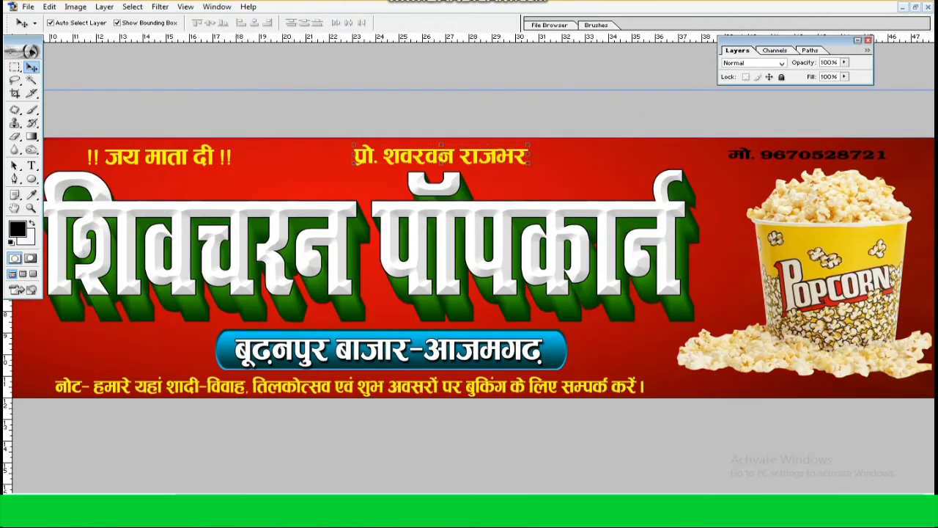
double_click(807, 154)
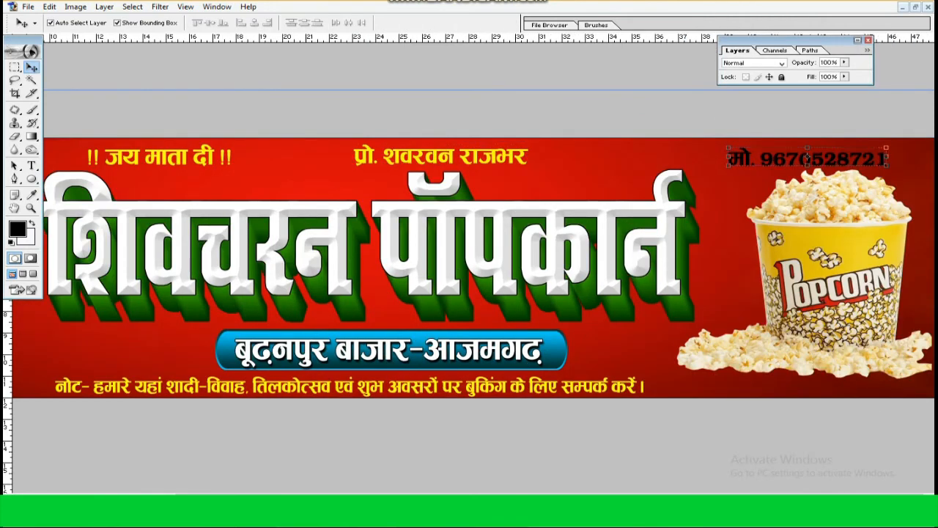
key("ctrl+a")
left_click(399, 23)
left_click(401, 471)
left_click(385, 344)
key("Return")
key("ctrl+Return")
key("v")
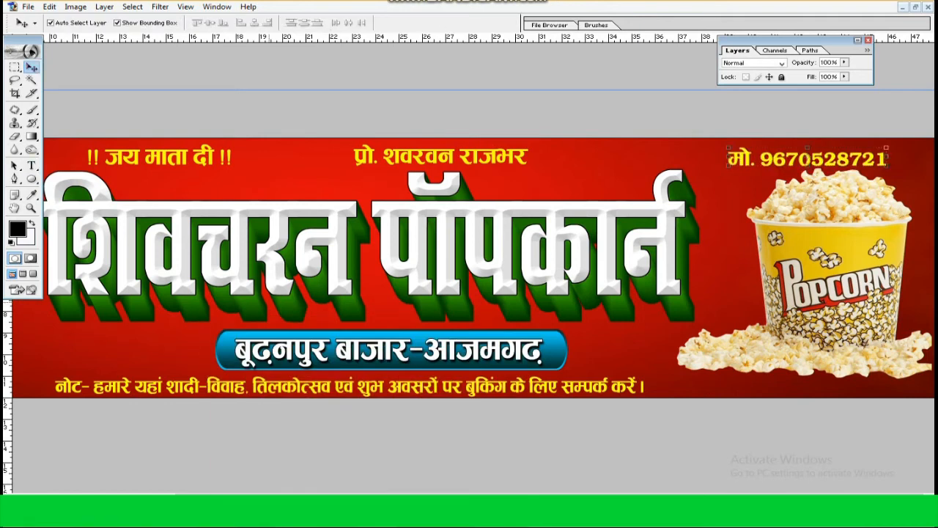
Resize the goddess image to fit within the banner's height and nudge it down at the banner's left end
scroll(469, 267, "left", 3)
left_click_drag(120, 154, 120, 127)
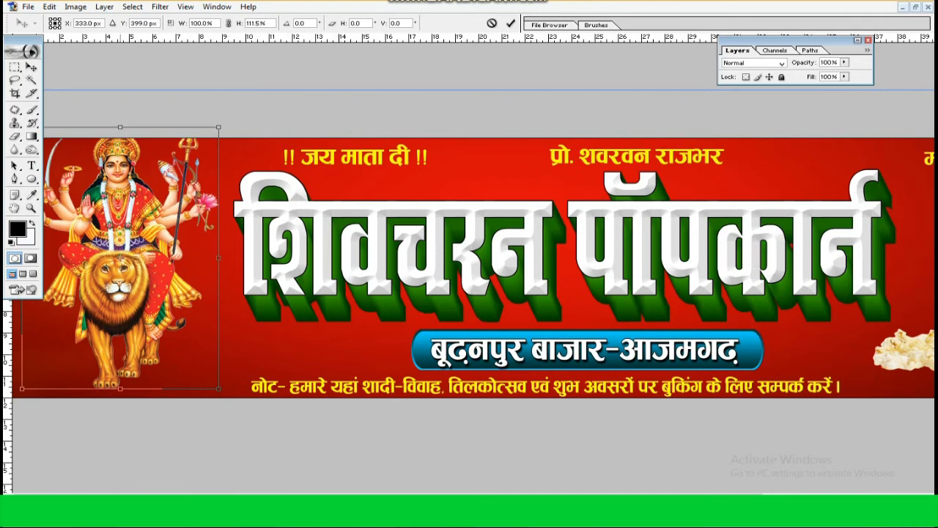
key("Return")
left_click_drag(218, 127, 212, 137)
key("Return")
key("Down")
key("Down")
key("Down")
key("Down")
key("Down")
key("Down")
key("Down")
key("Down")
key("Down")
key("Down")
key("Down")
key("Down")
key("Down")
key("Down")
key("Down")
key("Down")
key("Down")
key("Down")
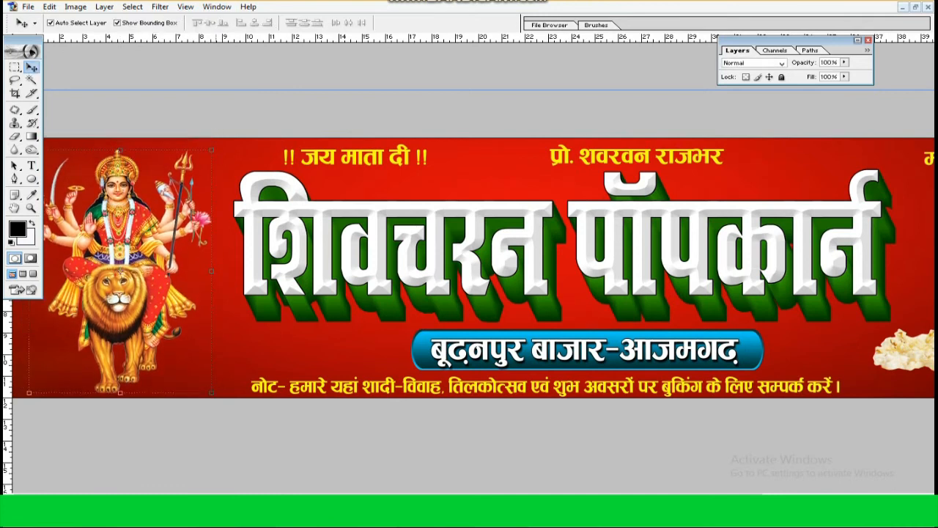
left_click_drag(120, 150, 120, 148)
key("Return")
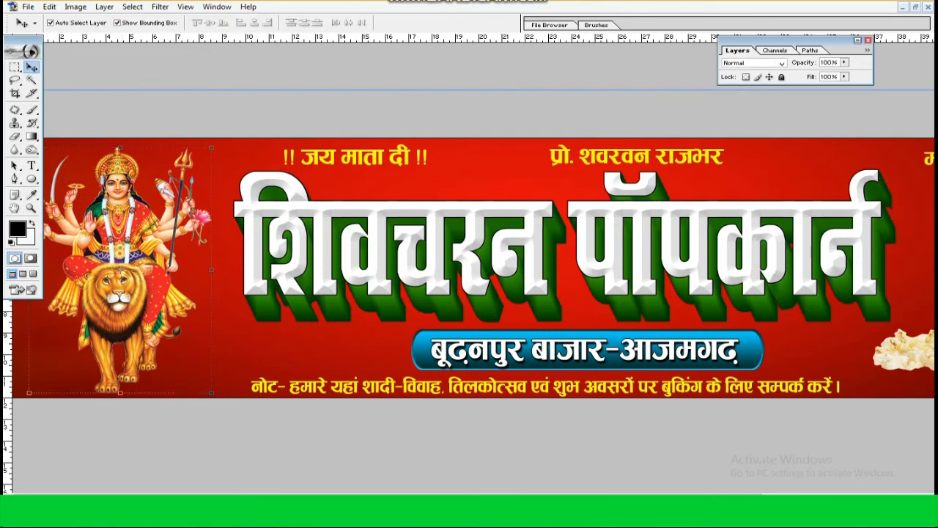
Add a white Outer Glow with 16% spread and an enlarged size to the goddess image's layer
left_click(858, 40)
right_click(784, 337)
left_click(821, 357)
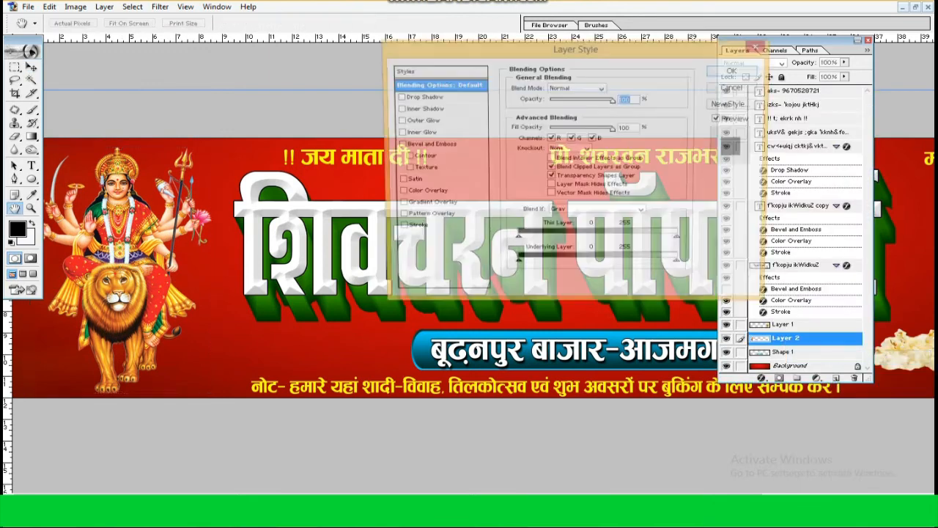
left_click(419, 121)
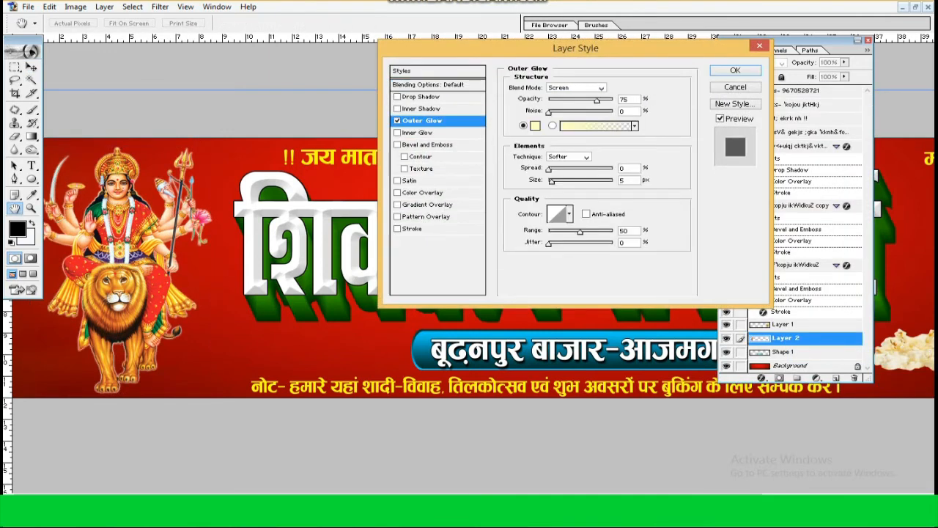
left_click_drag(553, 170, 556, 182)
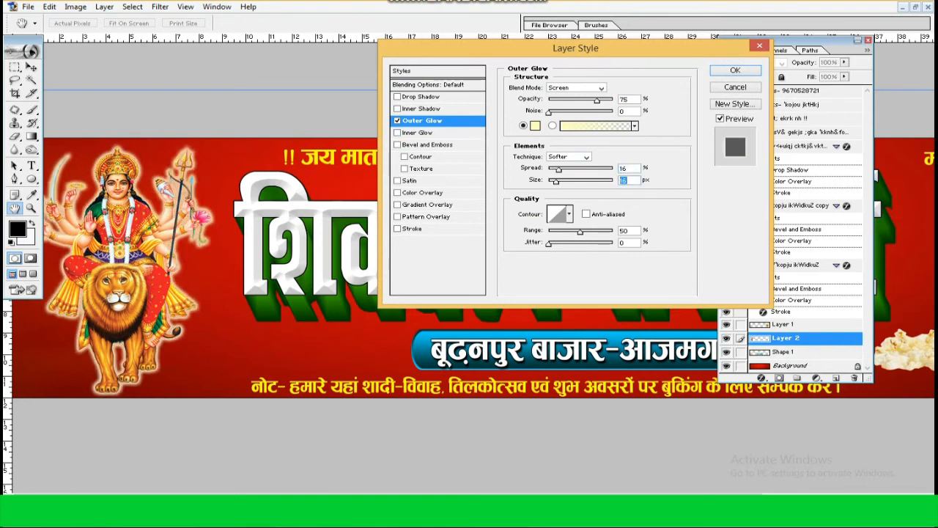
left_click(535, 126)
key("Return")
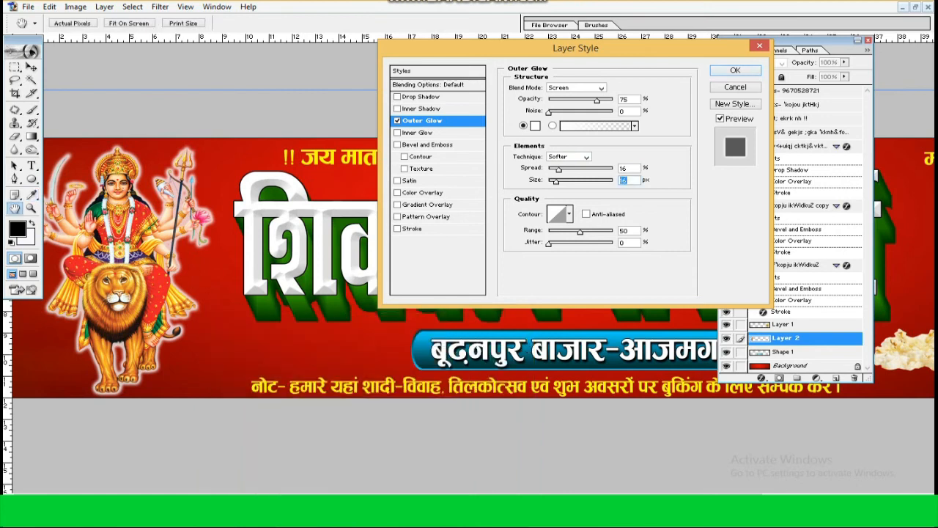
key("Return")
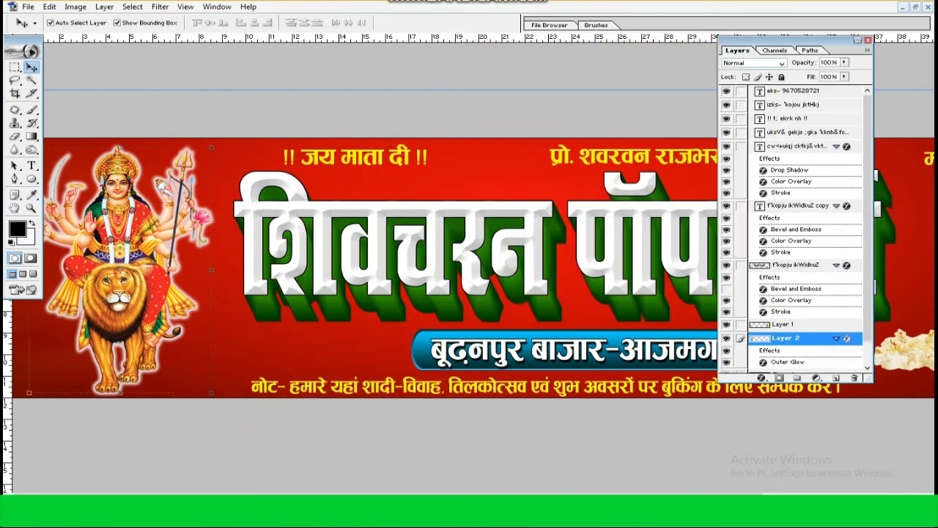
left_click(857, 40)
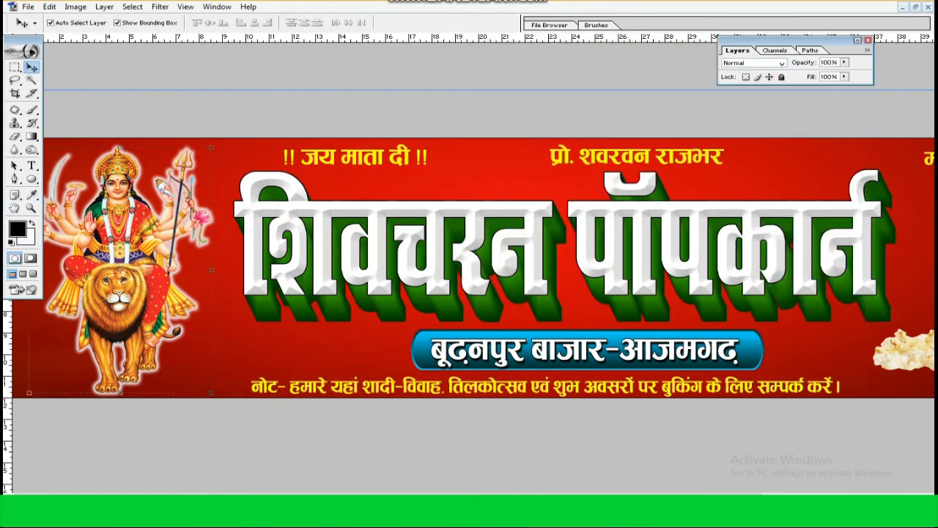
Scale the address line on the blue plate down proportionally to 97.4%
left_click(584, 353)
left_click_drag(738, 360, 735, 358)
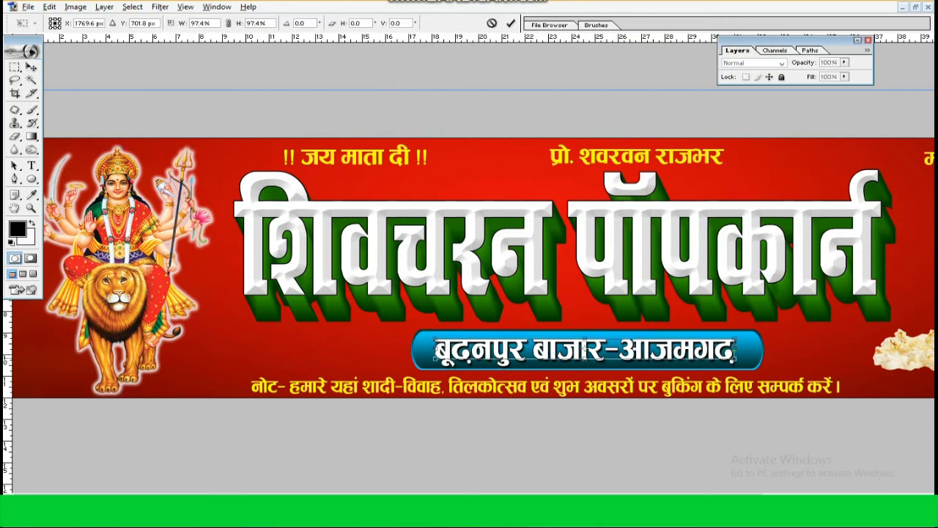
key("Return")
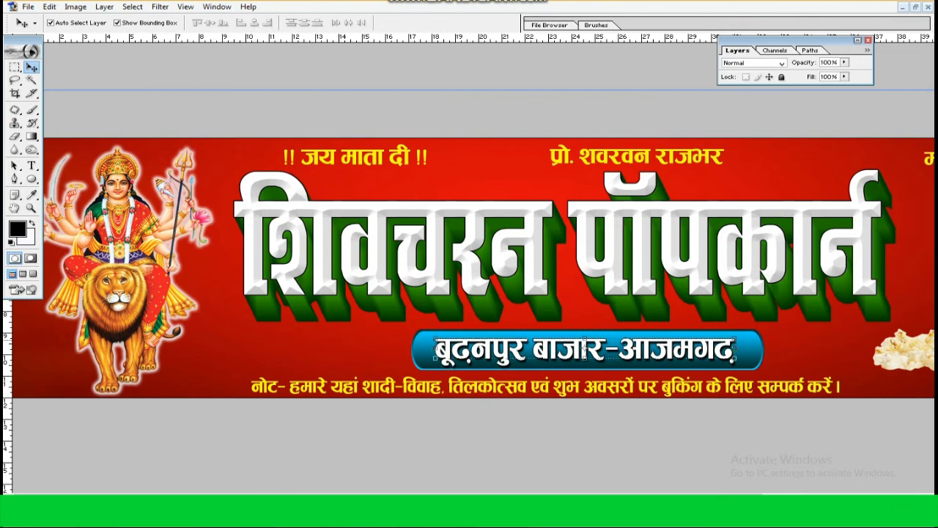
Adjust the red background's Color Balance midtones to +20 cyan–red and -100 magenta–green
key("ctrl+minus")
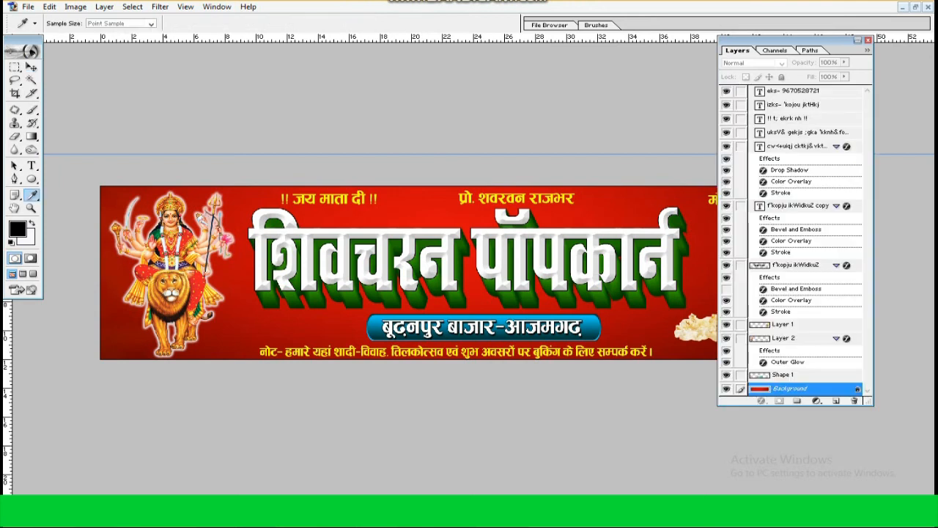
key("ctrl+b")
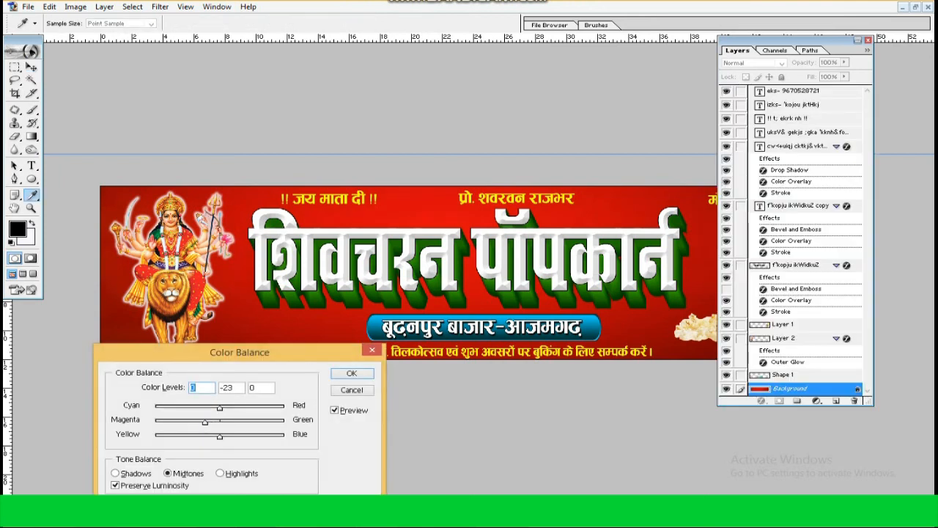
type("-100")
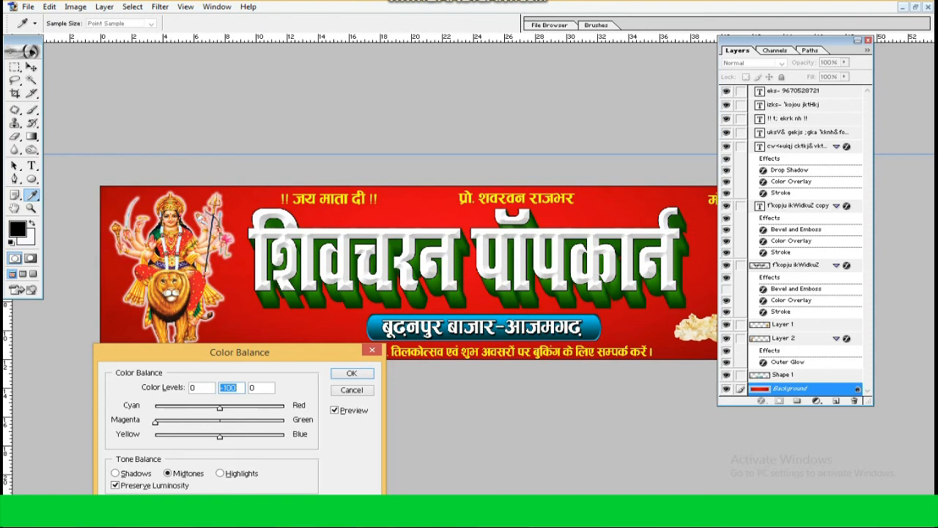
left_click_drag(257, 407, 284, 407)
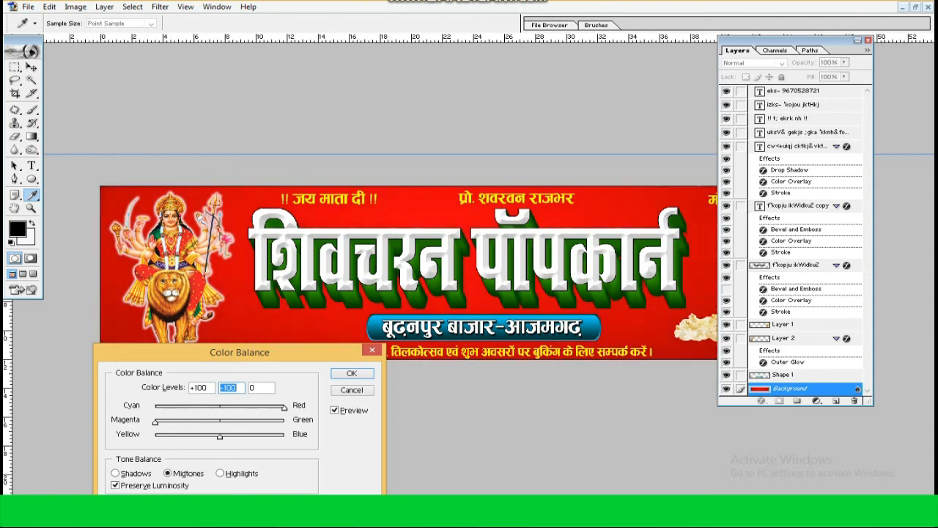
key("Return")
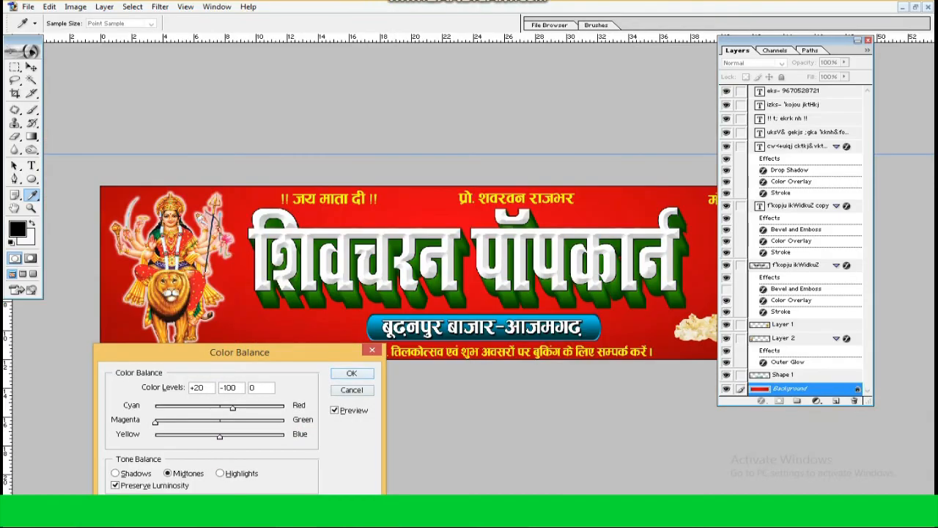
key("Return")
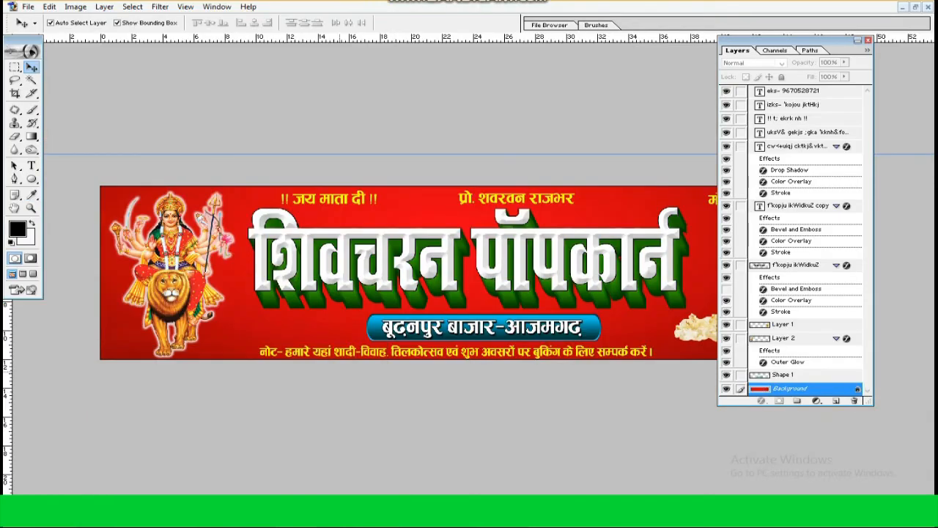
left_click(857, 40)
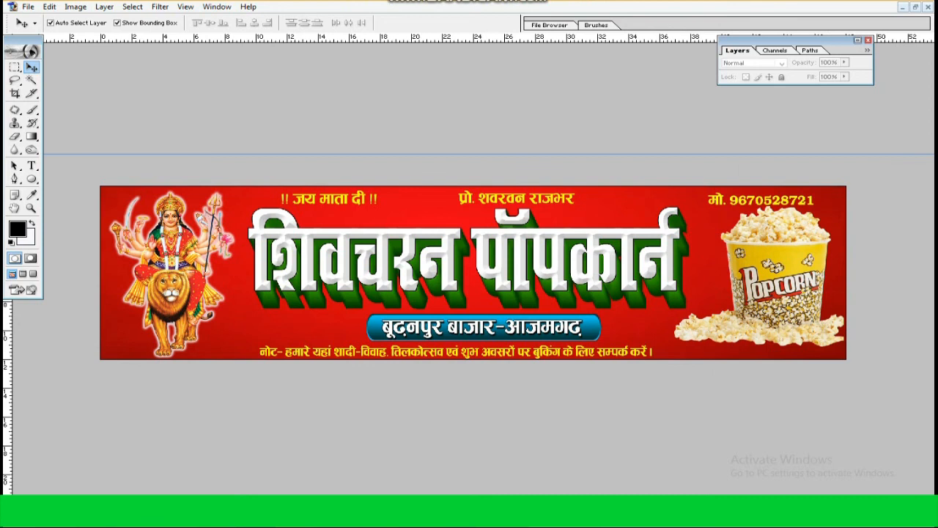
Nudge the phone number line up level with the other top lines and distribute the three lines evenly across
key("Up")
key("Up")
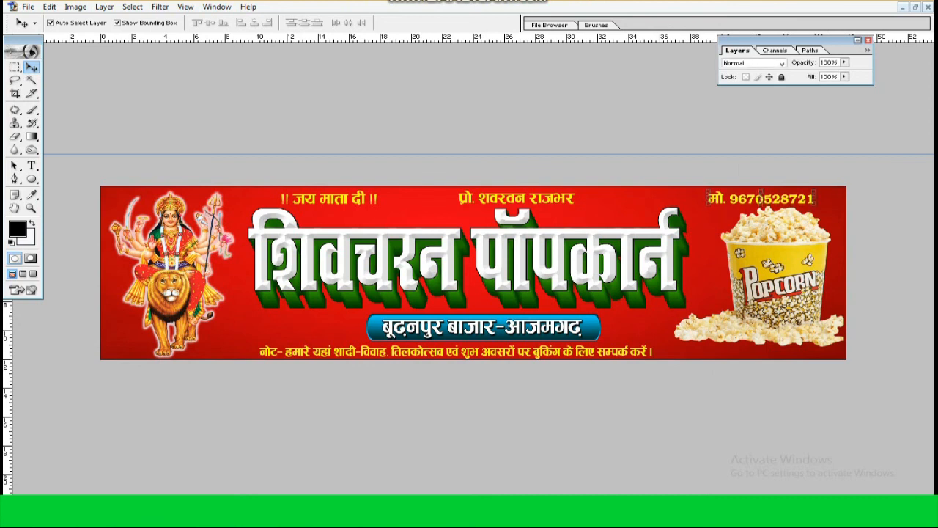
right_click(516, 198, "shift")
right_click(329, 199, "shift")
key("Down")
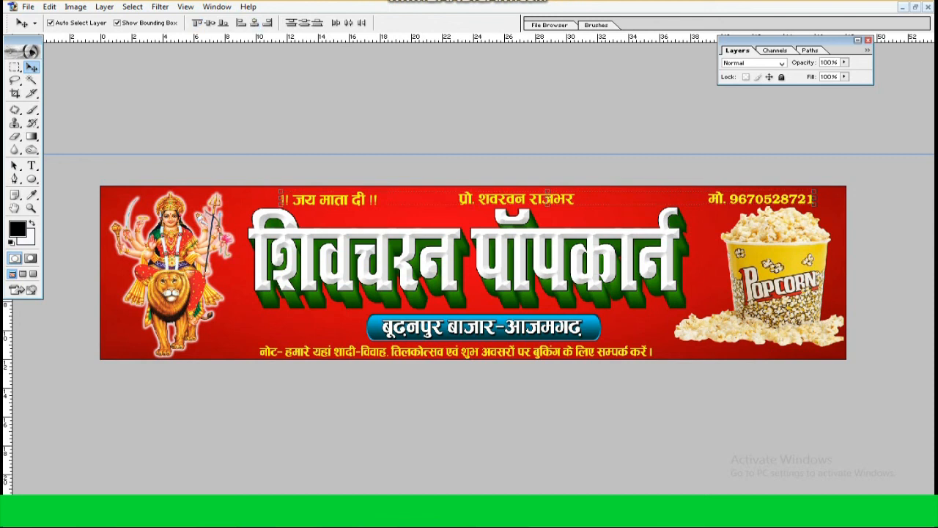
left_click(348, 22)
Shift the three top text lines together to the left, nudge them up slightly and deselect them
key("shift+Left")
key("shift+Left")
key("shift+Left")
key("shift+Left")
key("shift+Left")
key("shift+Left")
key("shift+Left")
key("shift+Left")
key("shift+Left")
key("shift+Left")
key("shift+Left")
key("shift+Left")
key("shift+Left")
key("shift+Left")
key("shift+Left")
key("shift+Left")
key("shift+Left")
key("shift+Left")
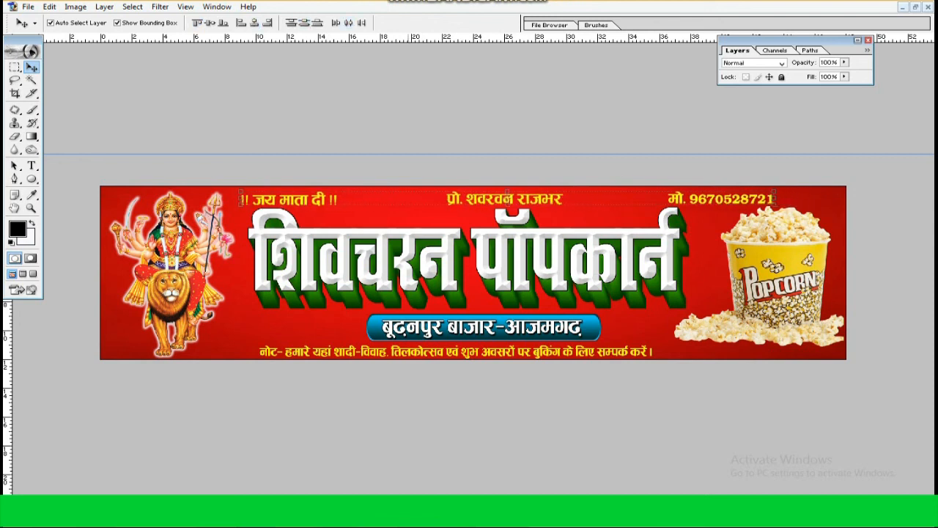
key("Up")
left_click(396, 198)
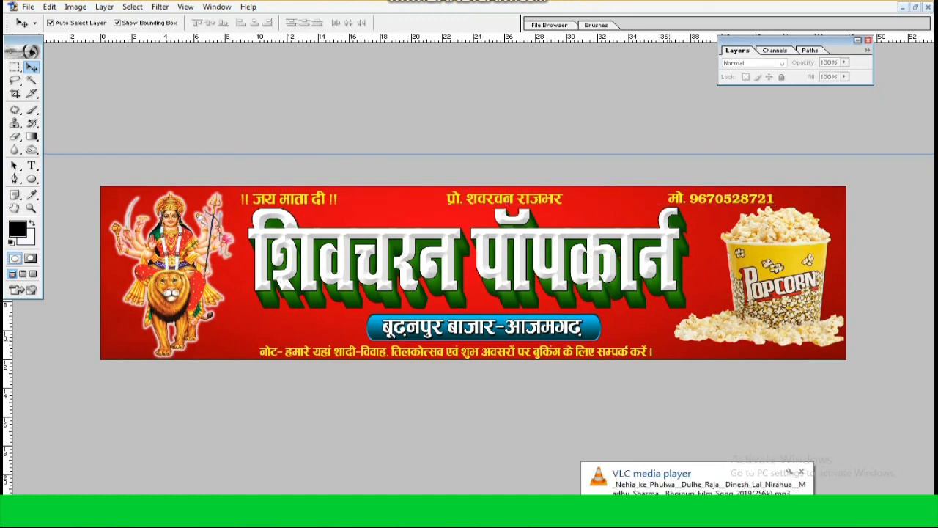
Preview the finished banner full screen on black without palettes, and return to the standard window view
key("Tab")
key("f")
key("f")
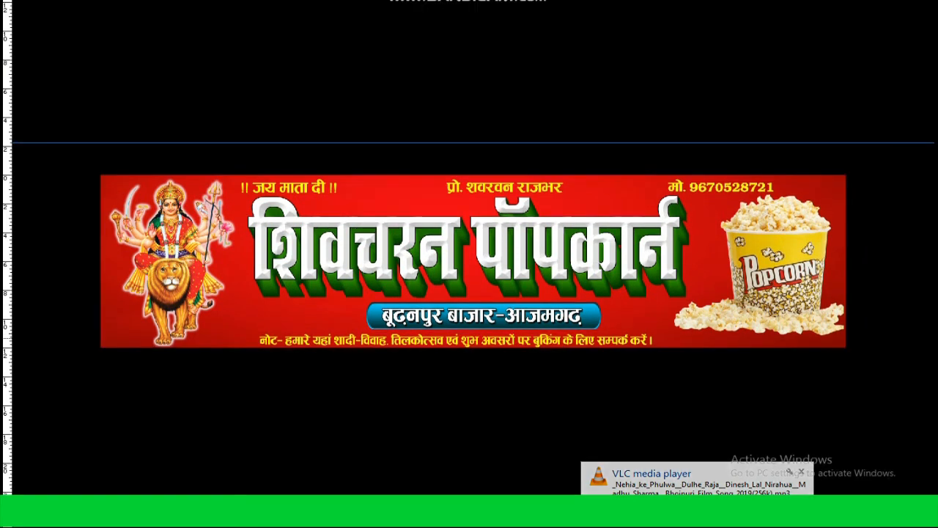
key("f")
key("Tab")
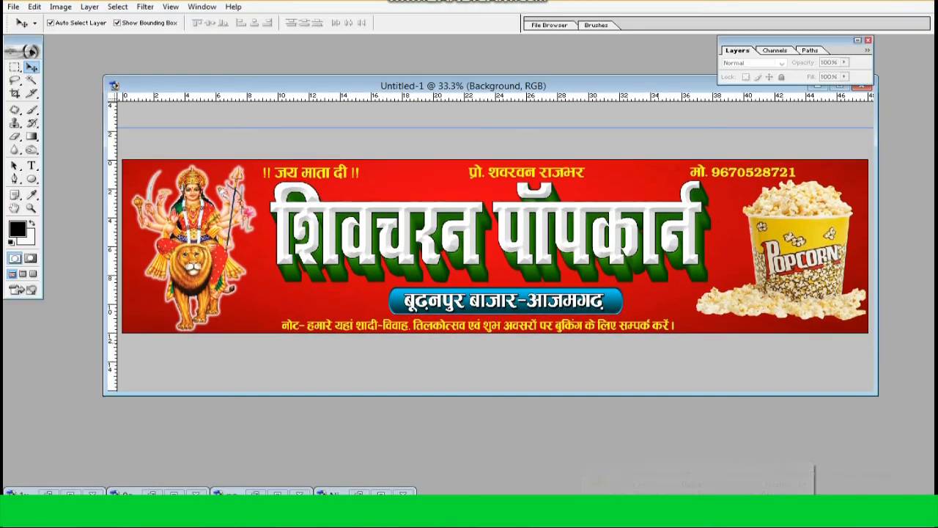